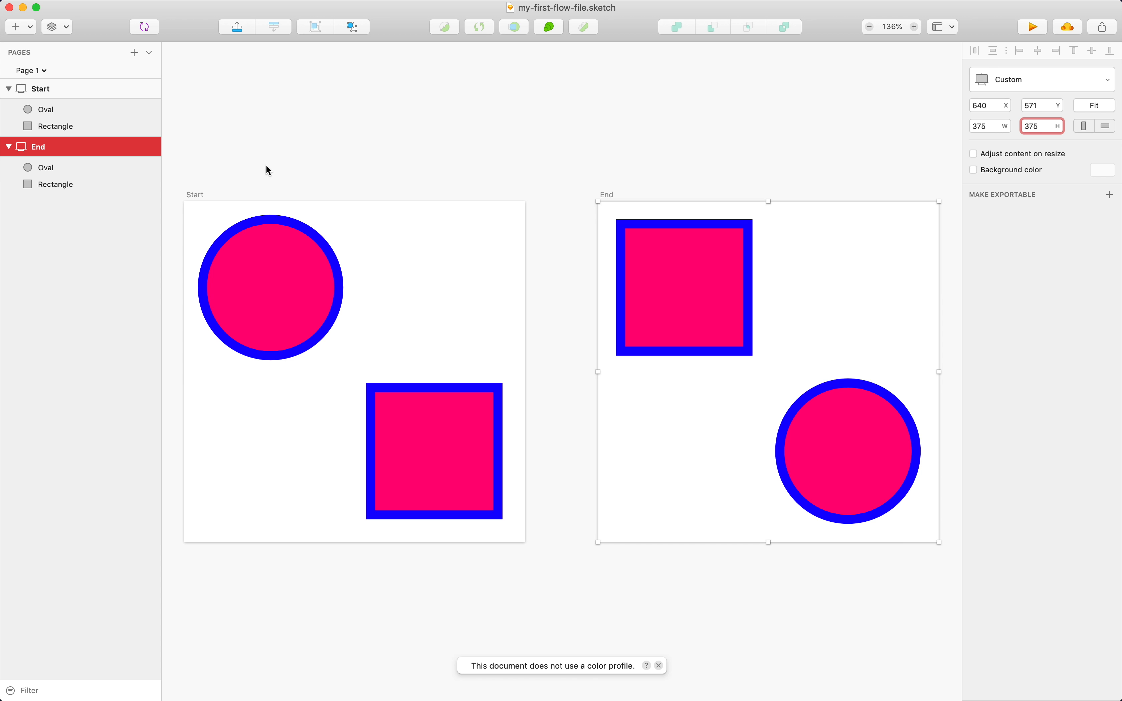
Examine the matching Oval and Rectangle layers in the Start and End artboards
left_click(89, 108)
left_click(79, 125)
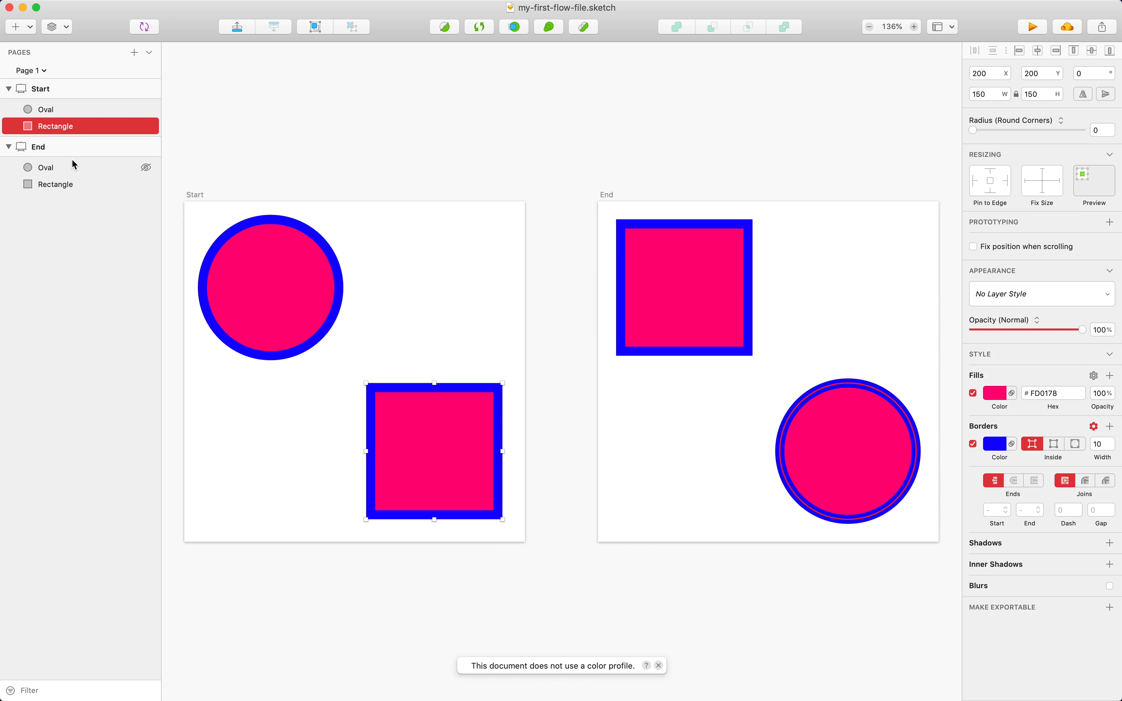
left_click(73, 168)
left_click(70, 186)
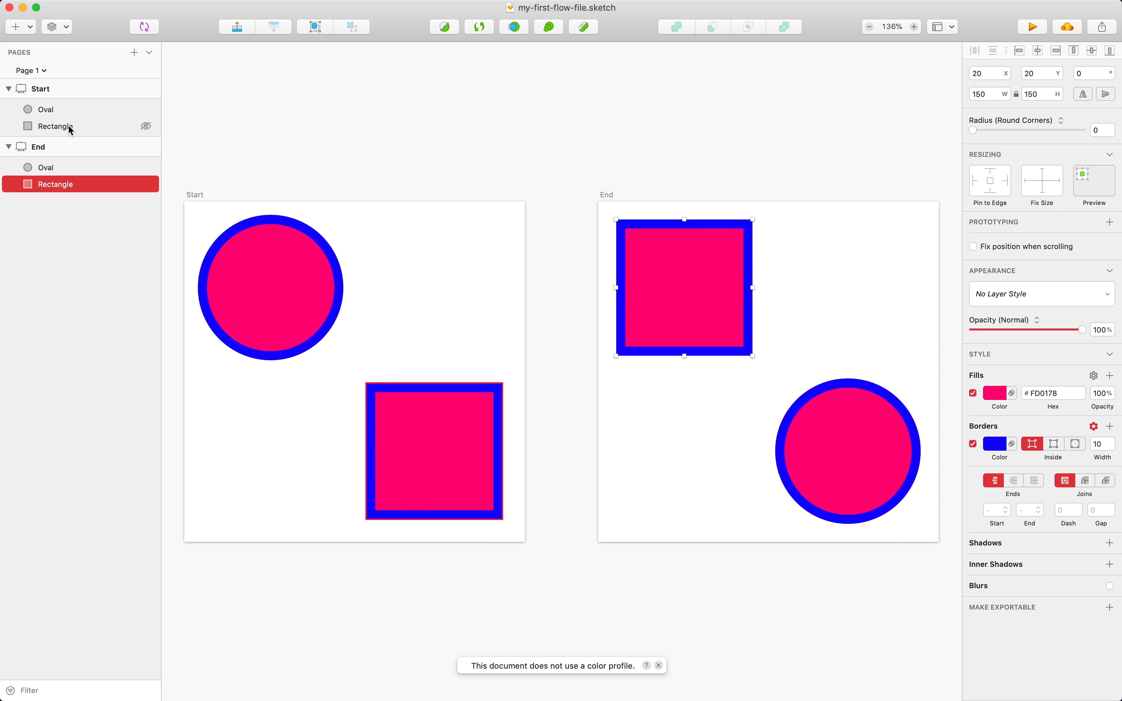
left_click(69, 108)
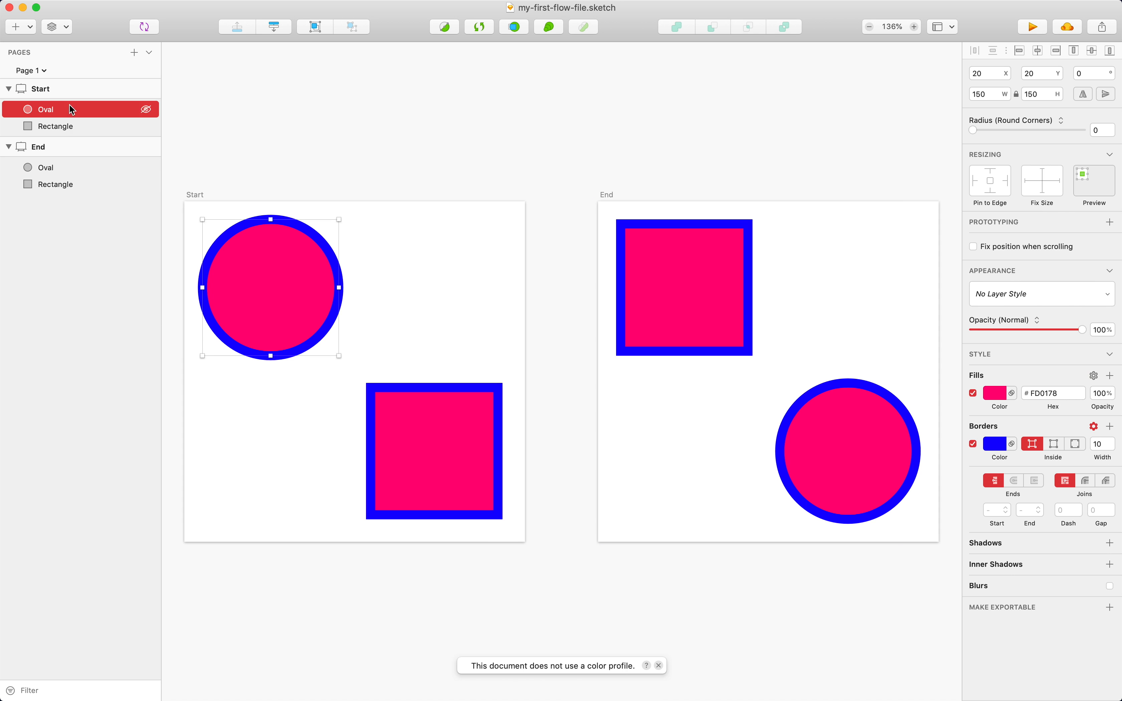
left_click(67, 169)
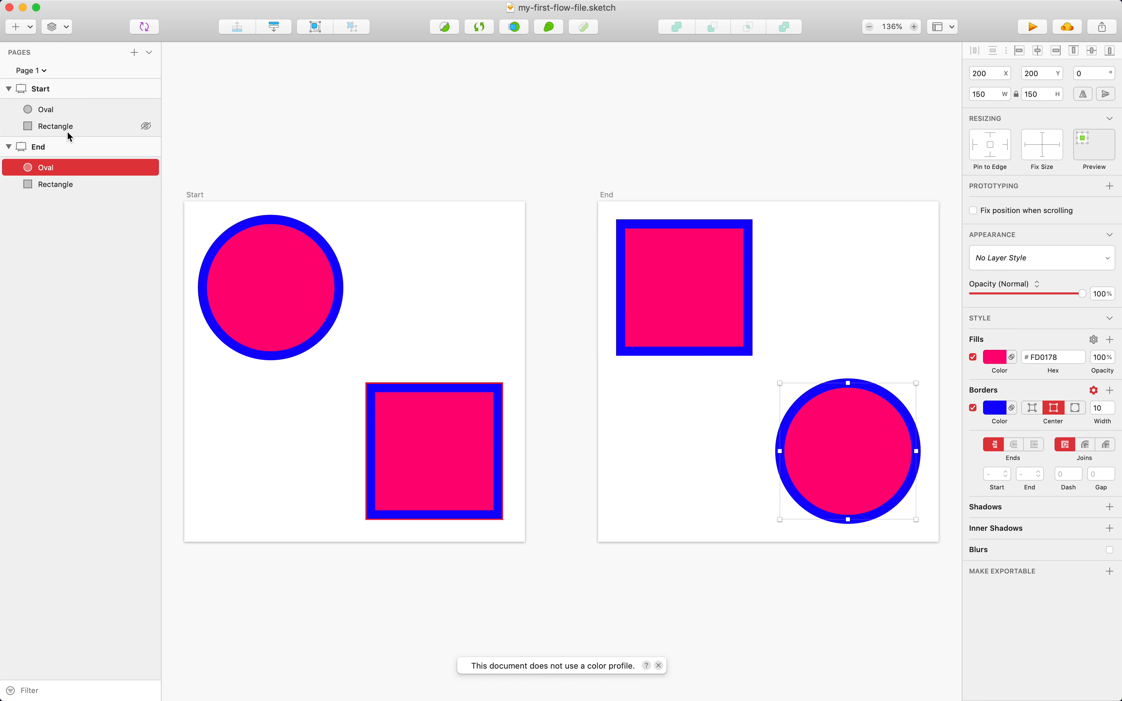
left_click(61, 111)
left_click(67, 170)
left_click(75, 184)
left_click(74, 129)
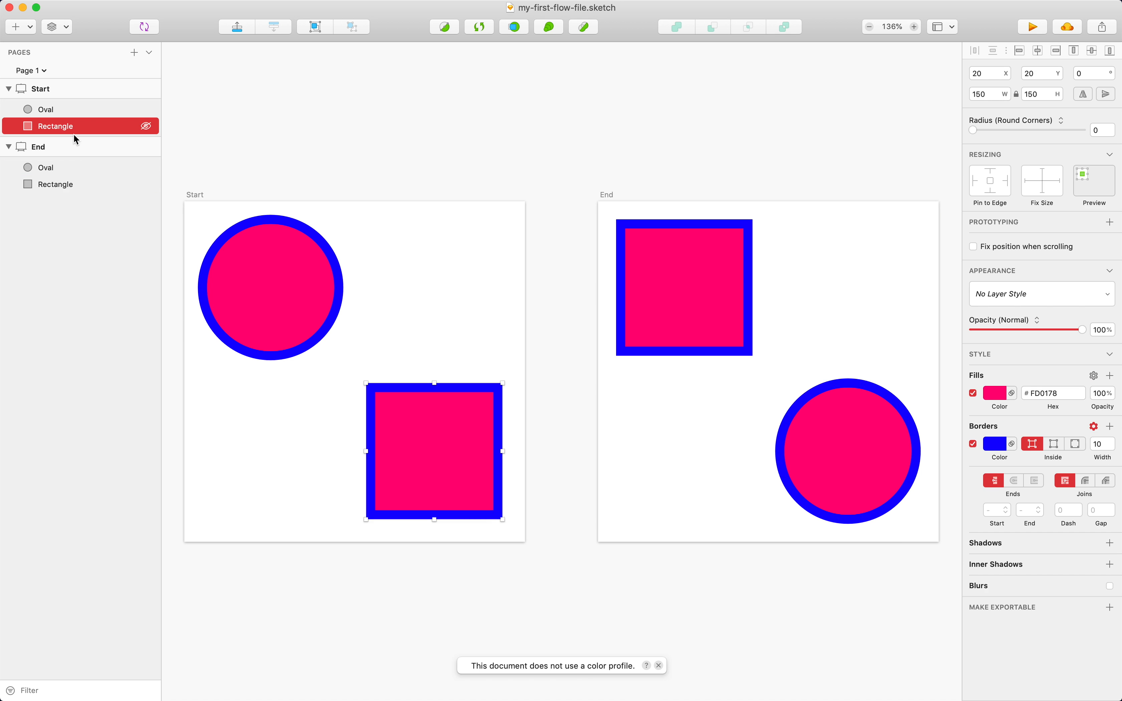
left_click(71, 169)
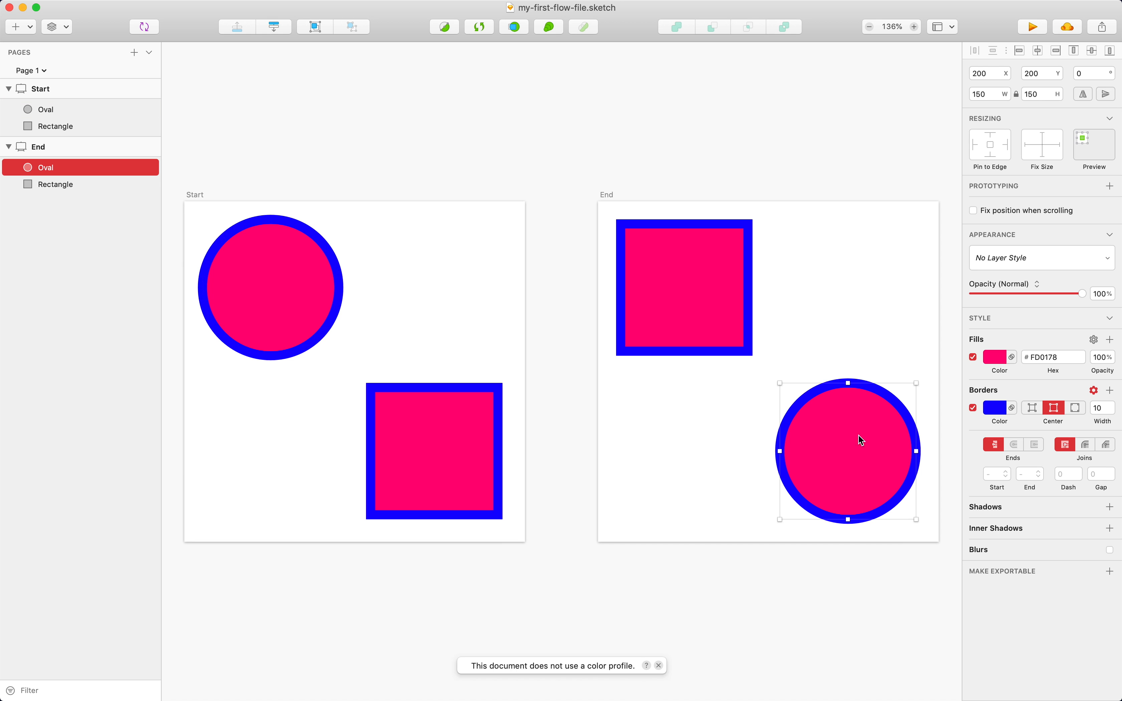
left_click(66, 107)
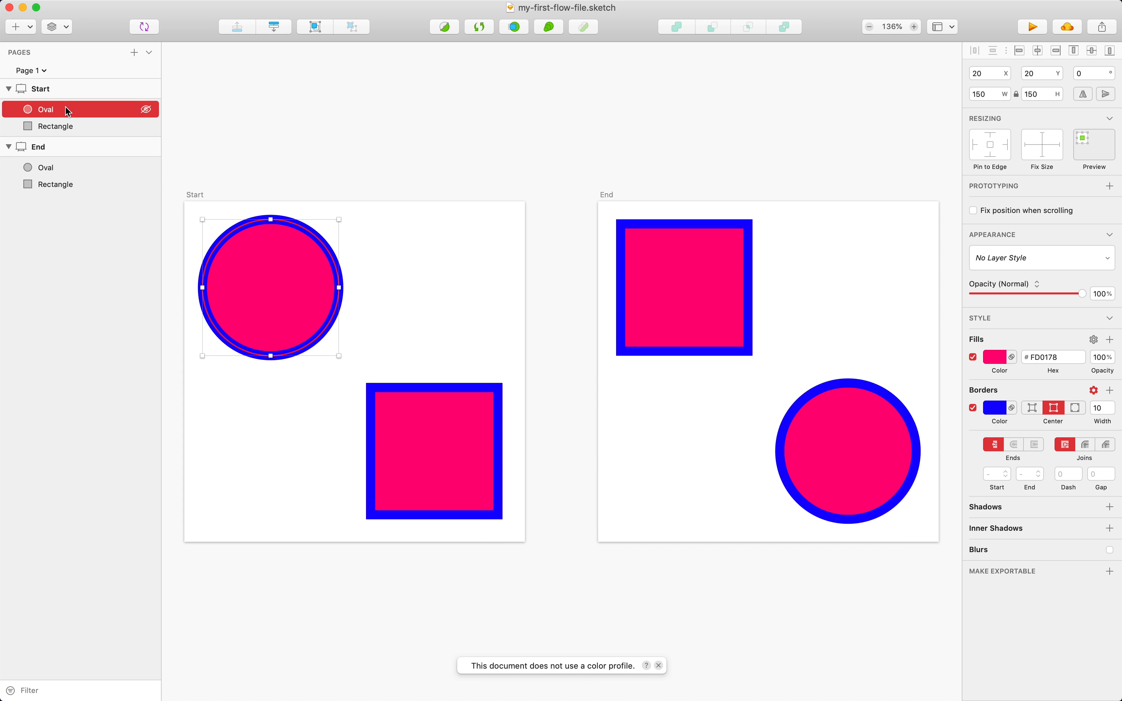
Close the my-first-flow-file.sketch document, switch to Flow and create a new project
key("super+w")
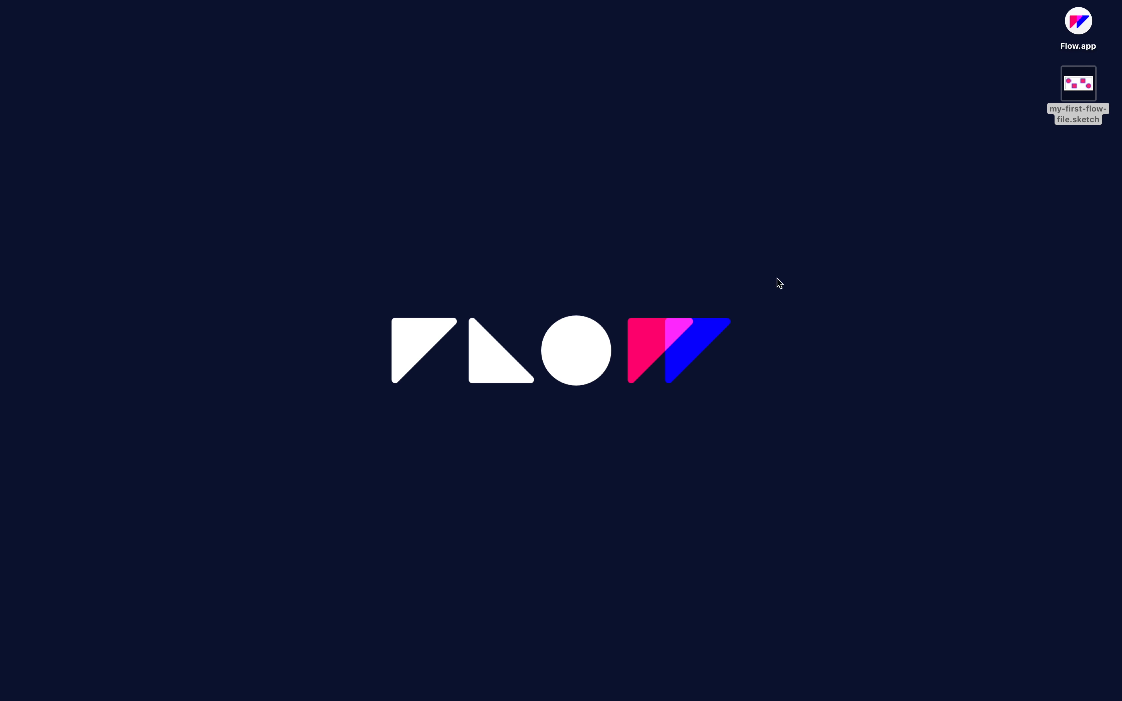
left_click(822, 208)
double_click(1081, 29)
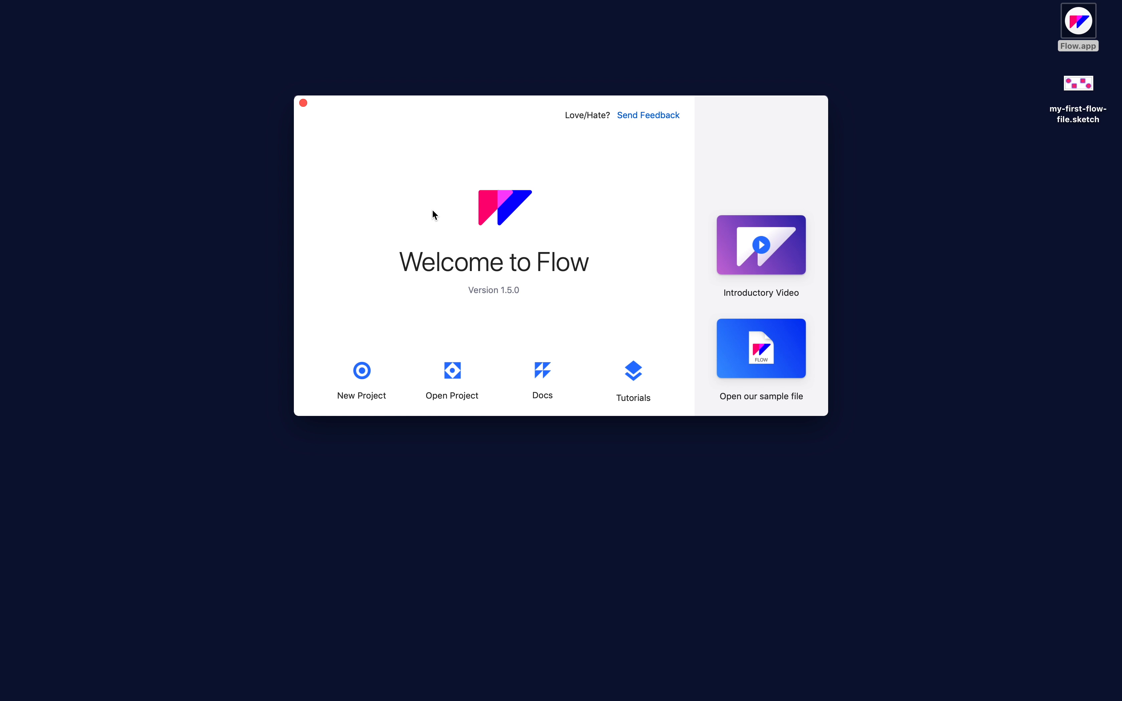
left_click(364, 373)
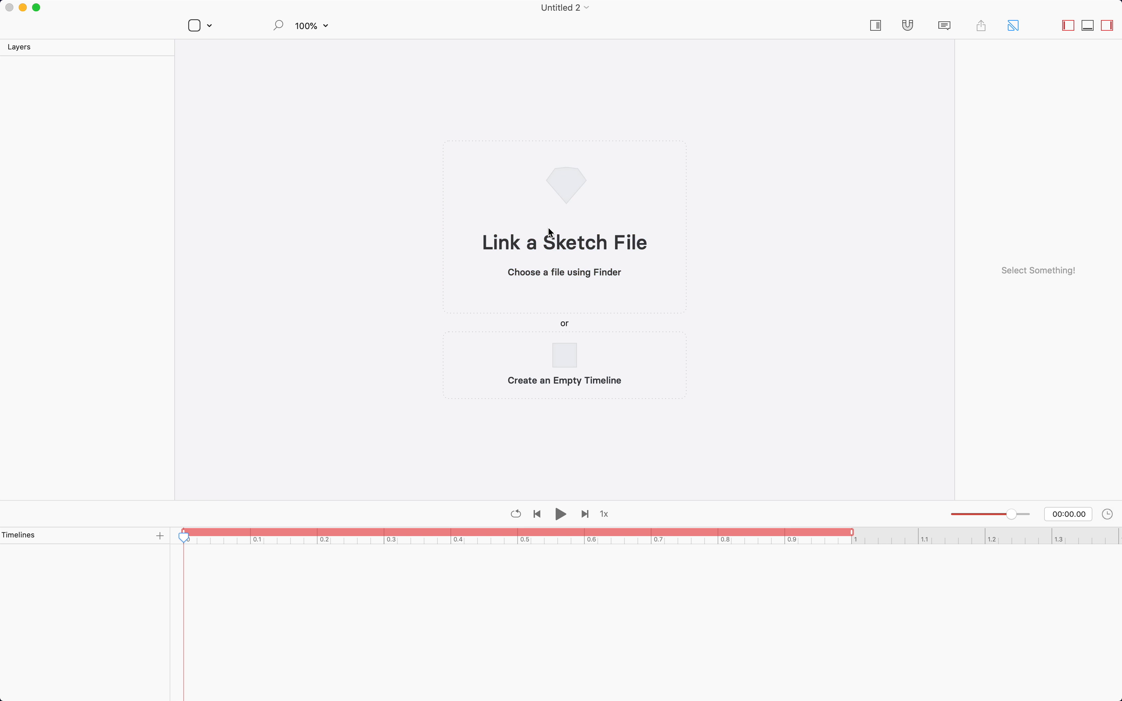
Link my-first-flow-file.sketch from the Desktop and add a timeline going from the Start artboard to the End artboard
left_click(548, 230)
left_click(473, 123)
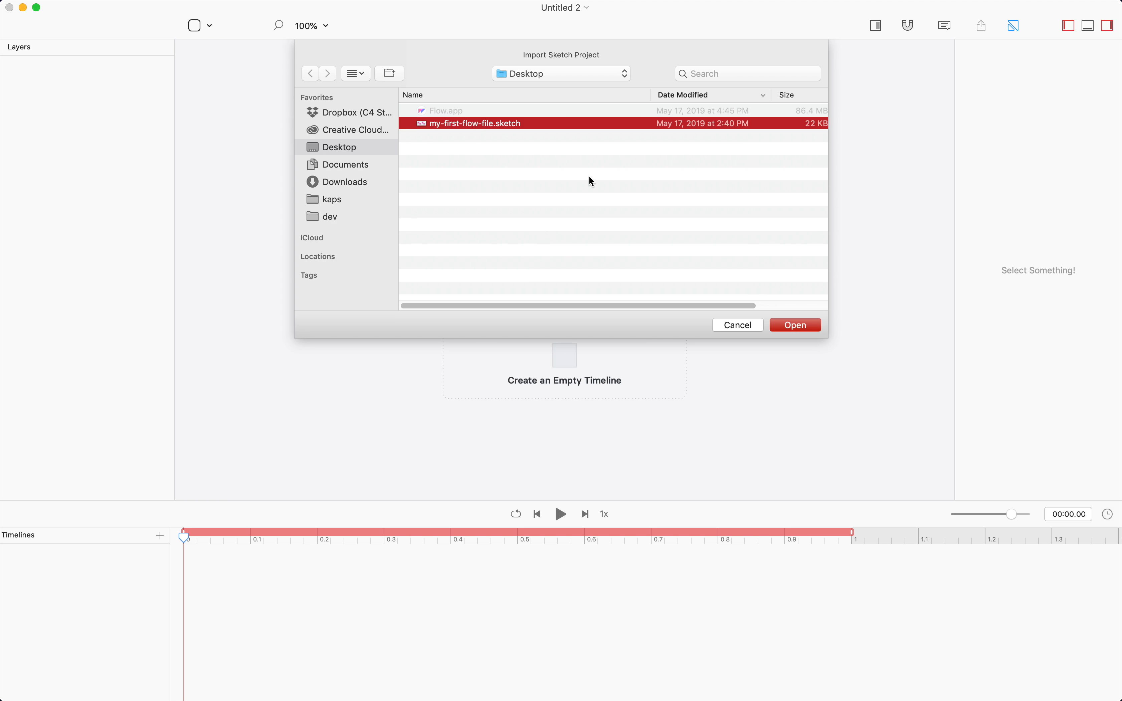
left_click(796, 325)
left_click_drag(332, 490, 325, 297)
left_click_drag(408, 449, 654, 283)
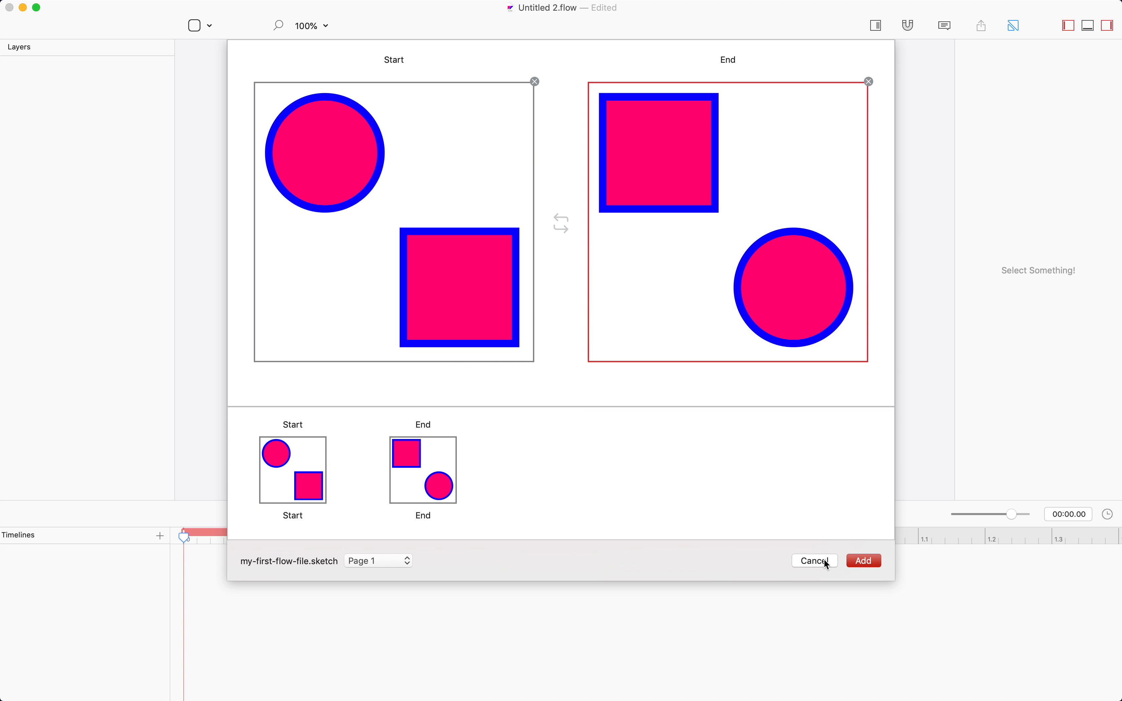
left_click(866, 560)
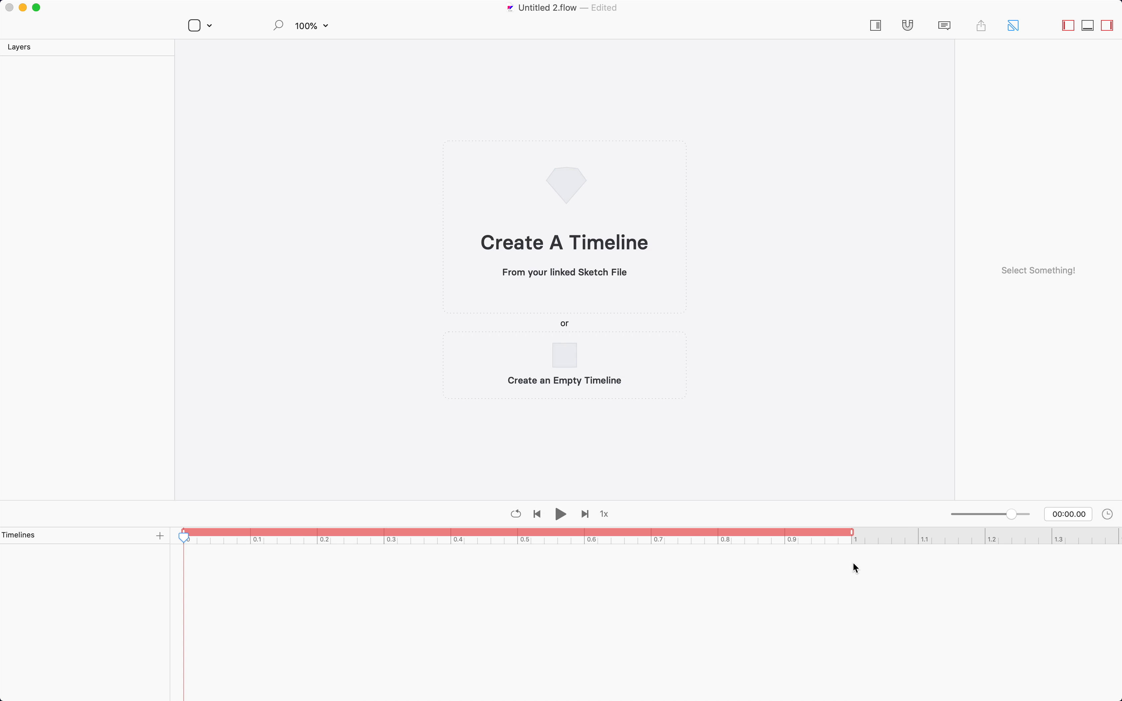
Play the generated animation through once and return the playhead to the beginning of the timeline
left_click(561, 515)
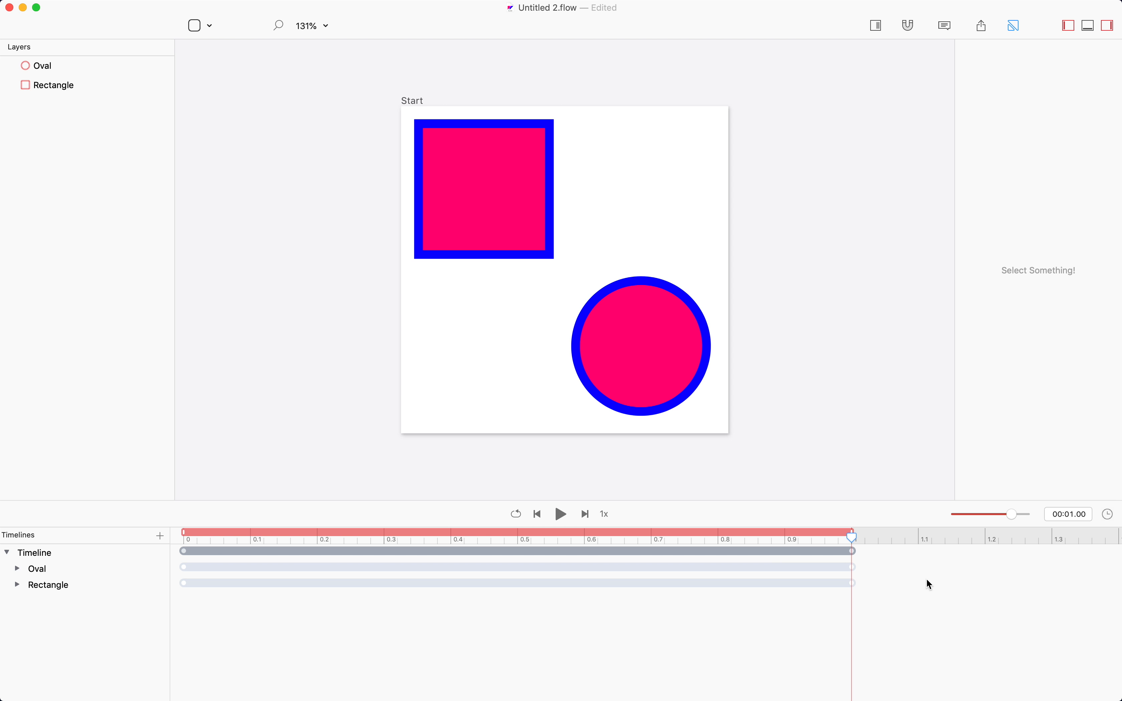
left_click_drag(851, 537, 14, 478)
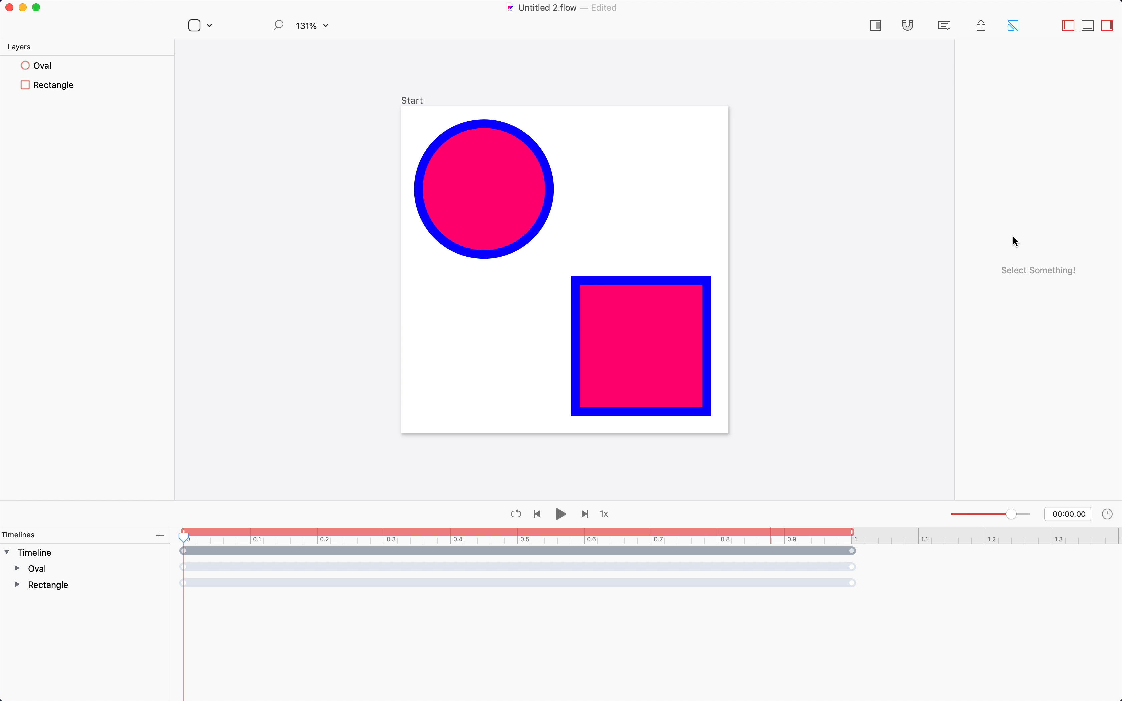
Inspect the properties of the Start scene and of its oval
left_click(407, 106)
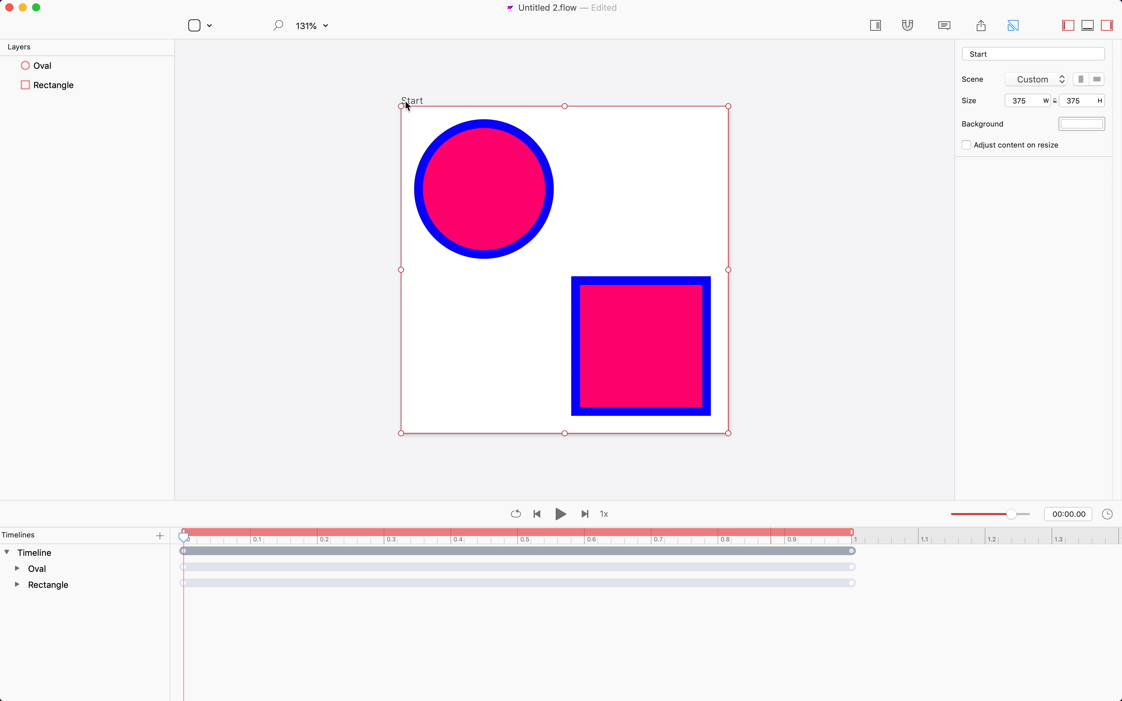
left_click(495, 188)
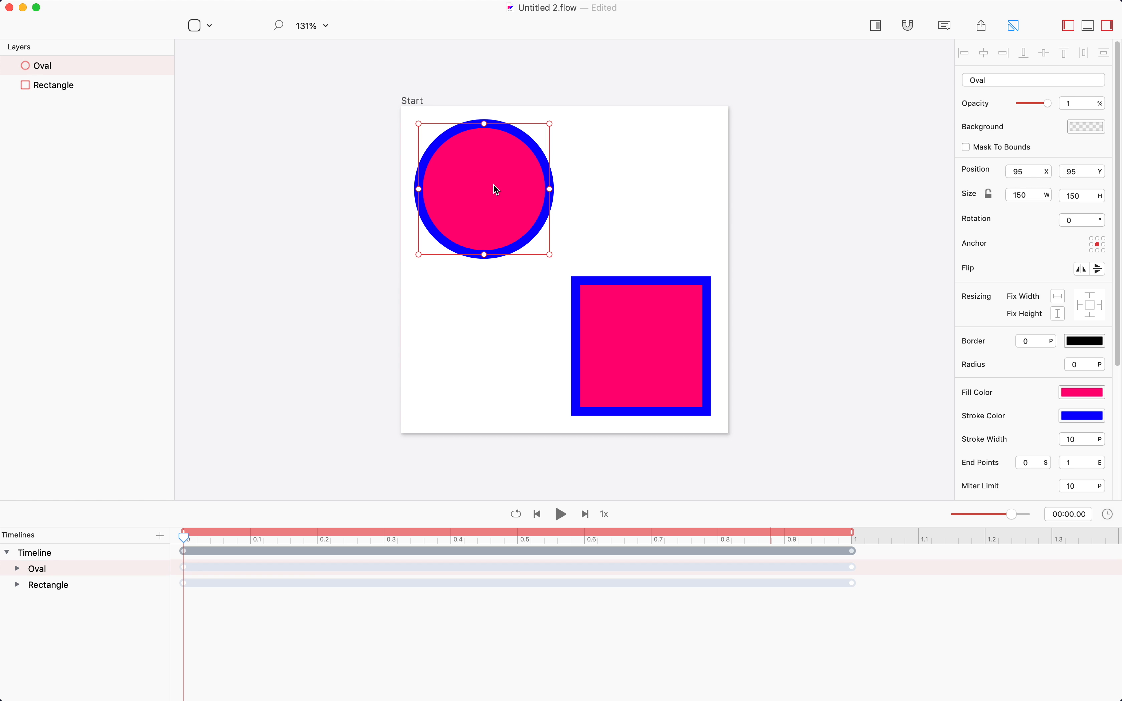
scroll(1035, 285, "down", 5)
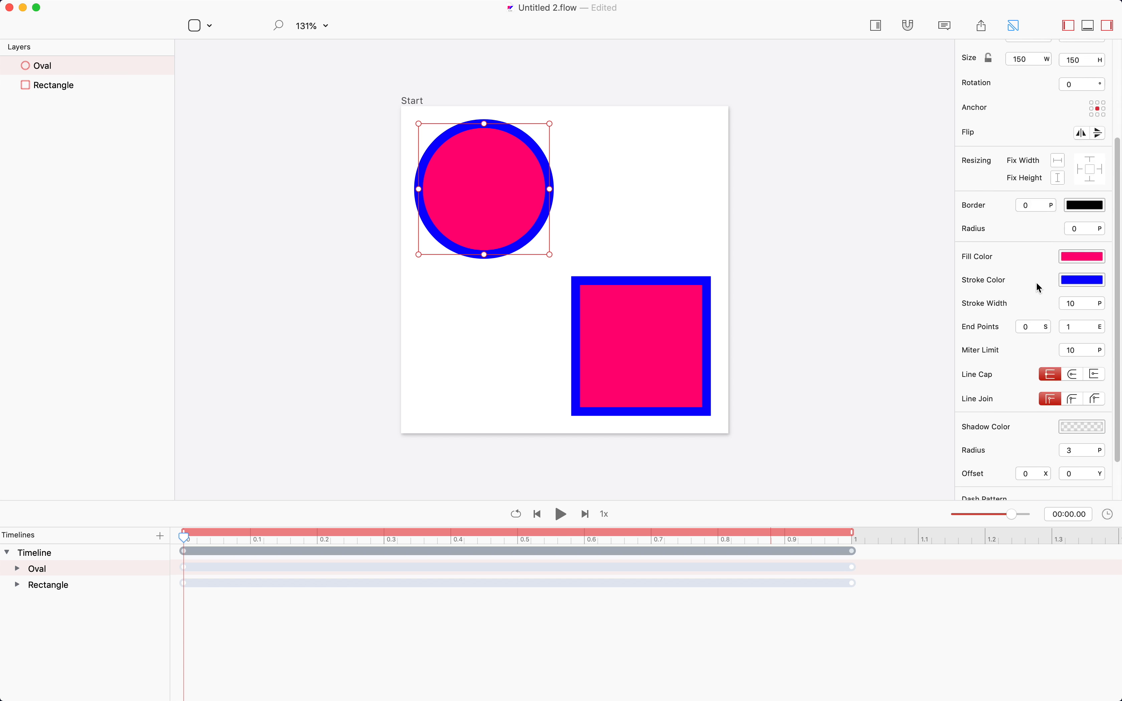
scroll(1036, 283, "up", 5)
scroll(1036, 281, "down", 7)
scroll(1036, 282, "up", 6)
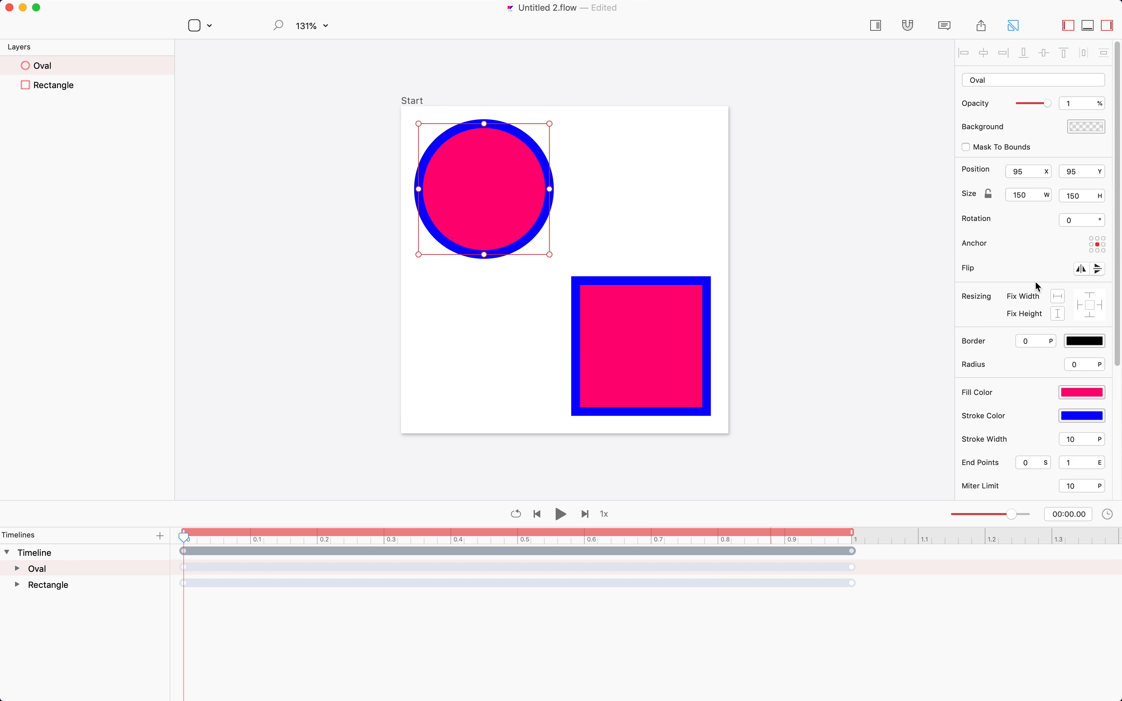
scroll(1036, 280, "down", 2)
scroll(1036, 280, "up", 2)
Expand the Oval and Rectangle in the timeline and inspect their X and Y property tracks
left_click(17, 569)
left_click(18, 618)
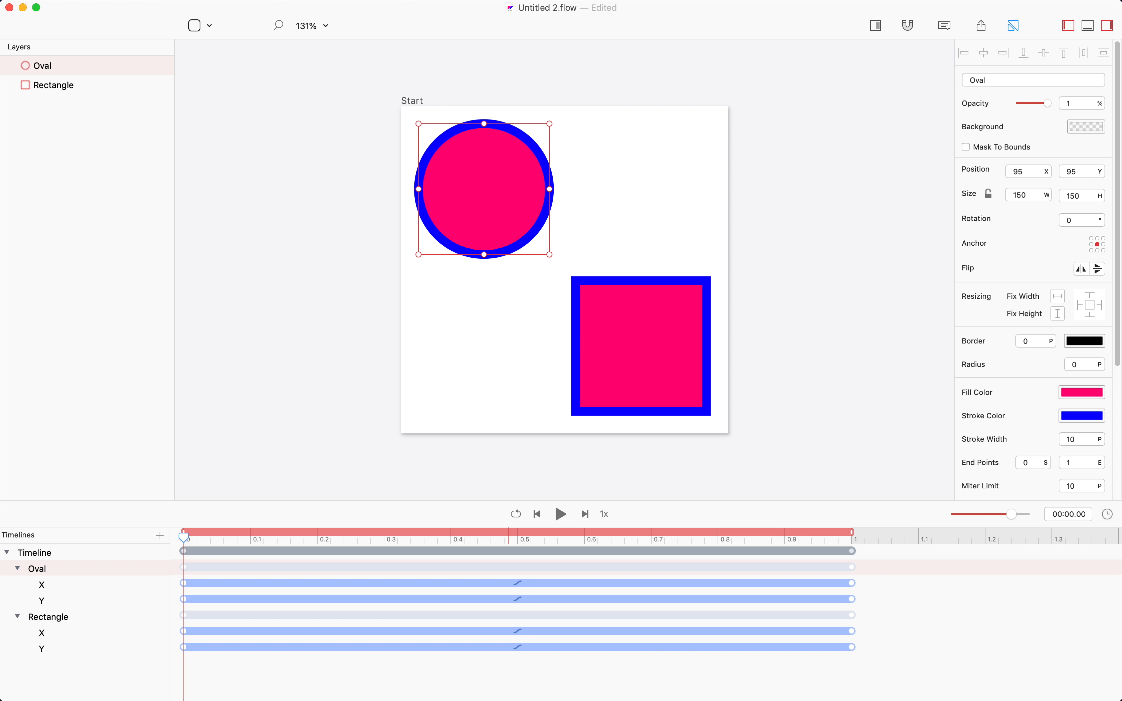
left_click(46, 589)
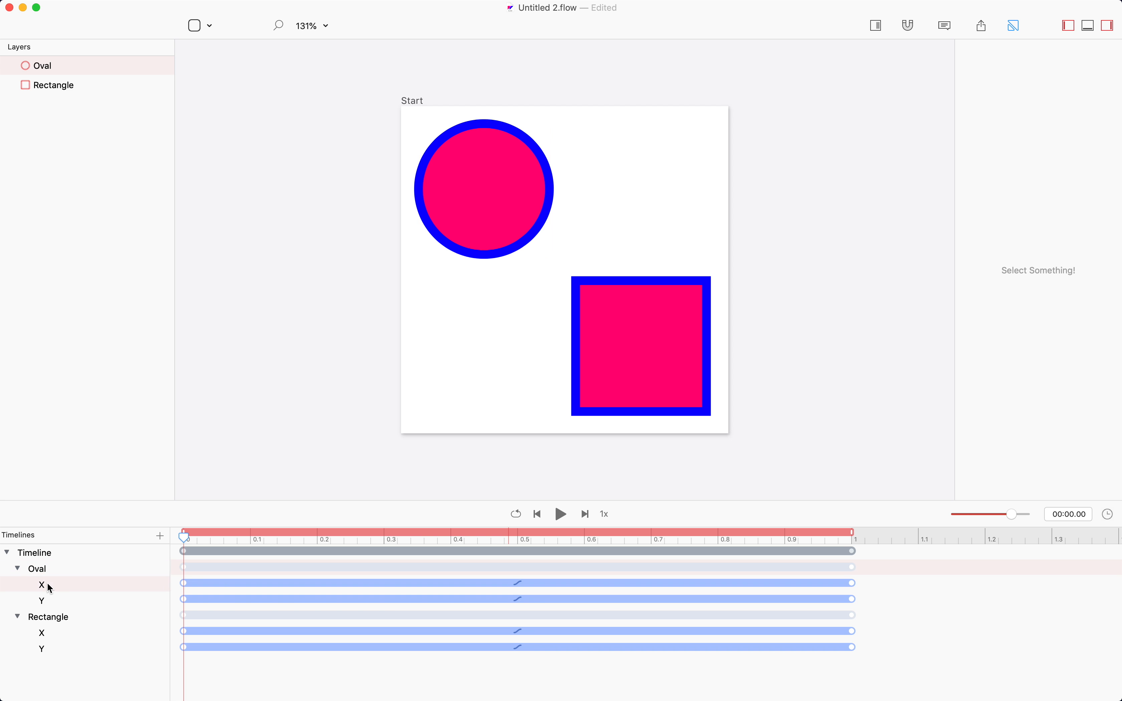
left_click(60, 601)
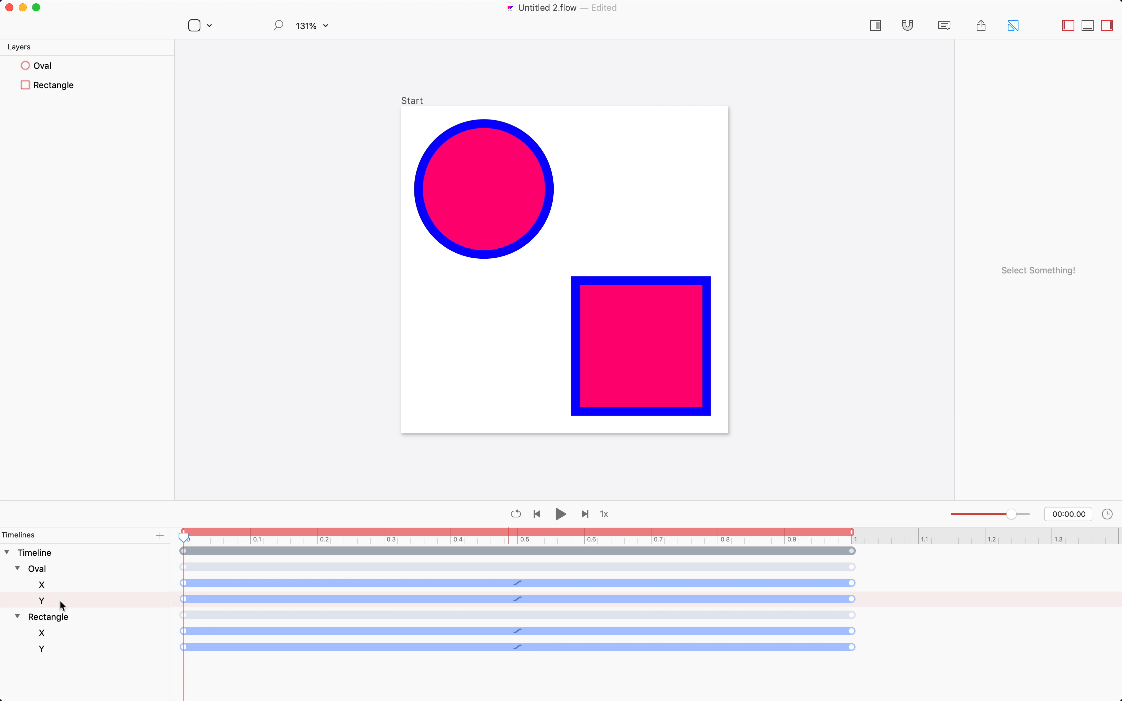
left_click(68, 635)
left_click(73, 651)
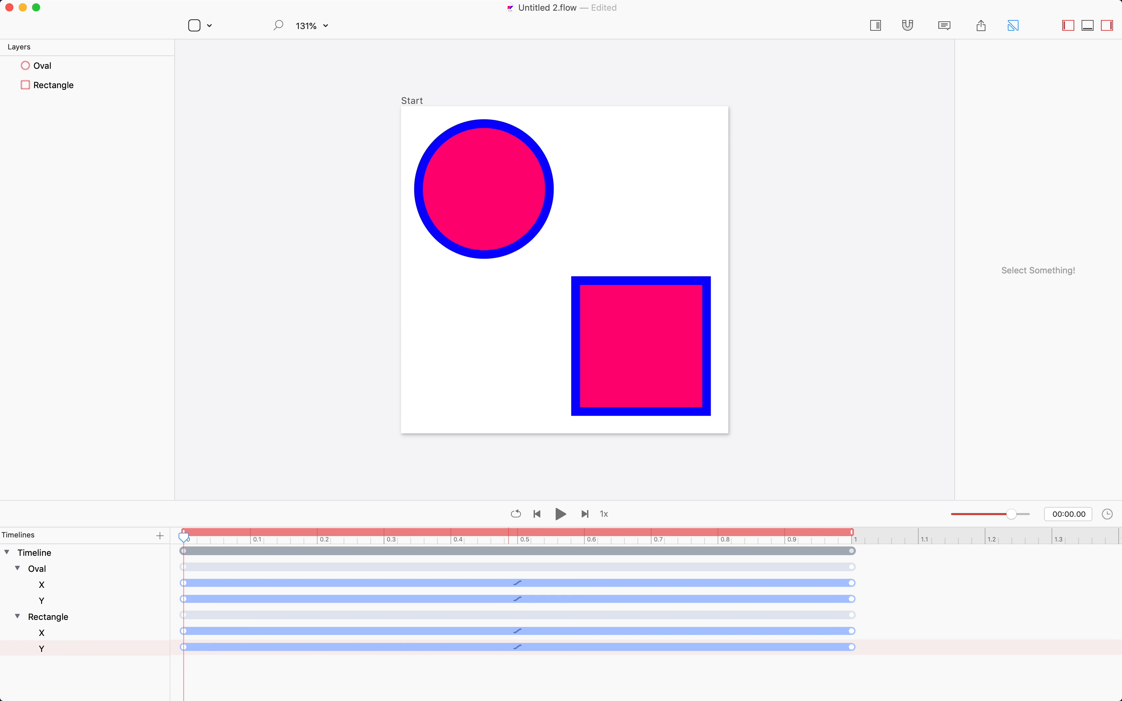
Save the project on the Desktop as sketchAnimation.flow
key("super+s")
type("sk")
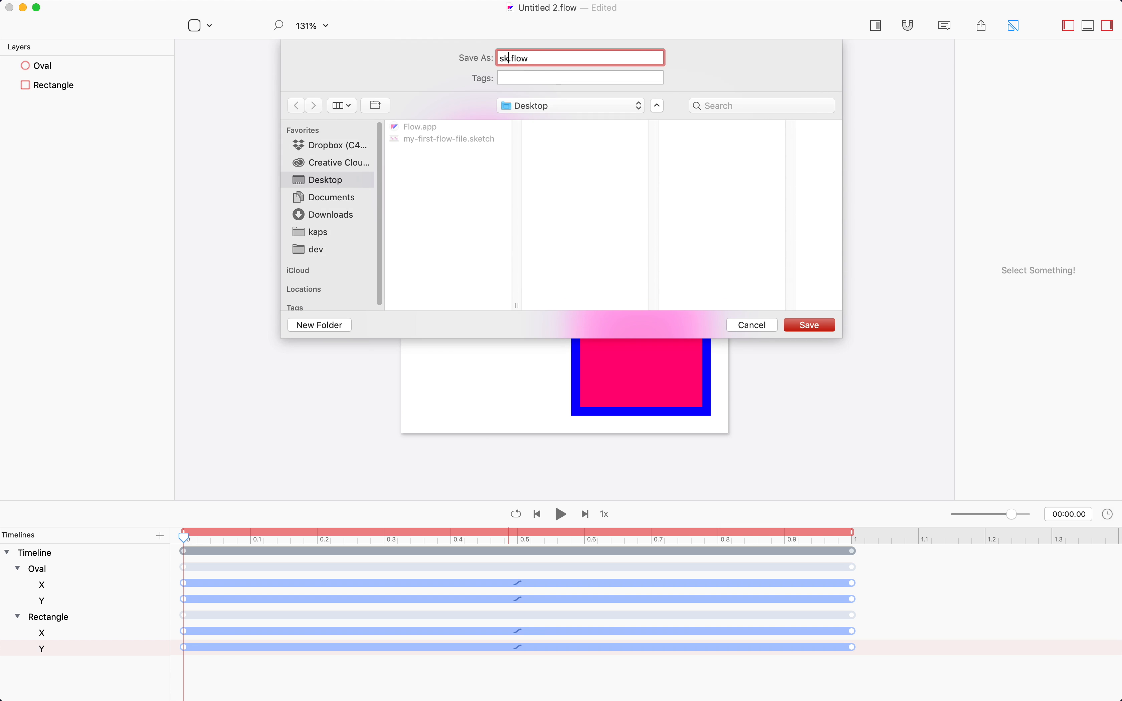
type("etchAnimation")
key("Return")
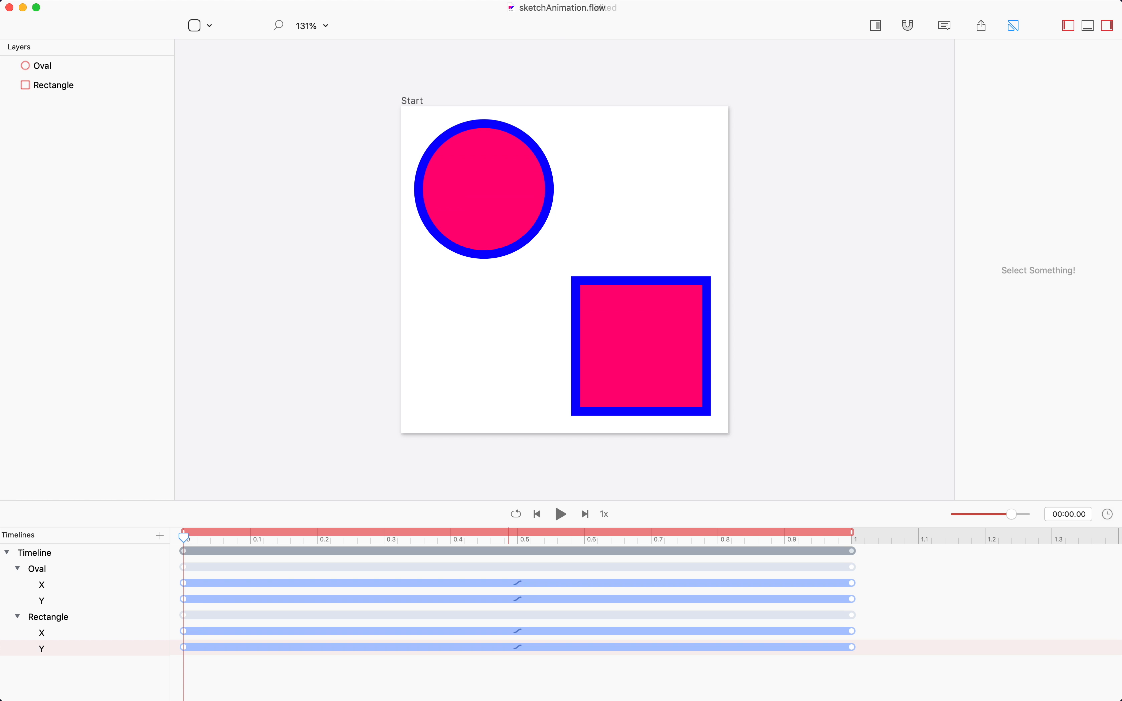
Close the saved project and start a new one with an empty timeline
key("super+w")
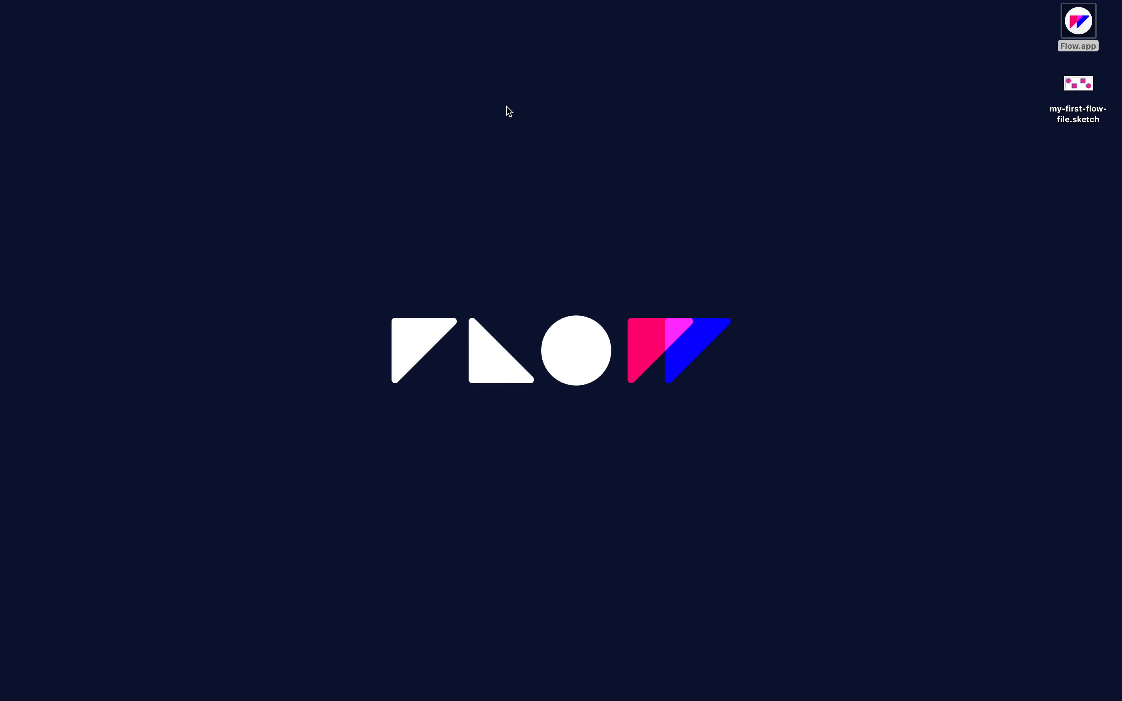
key("super+n")
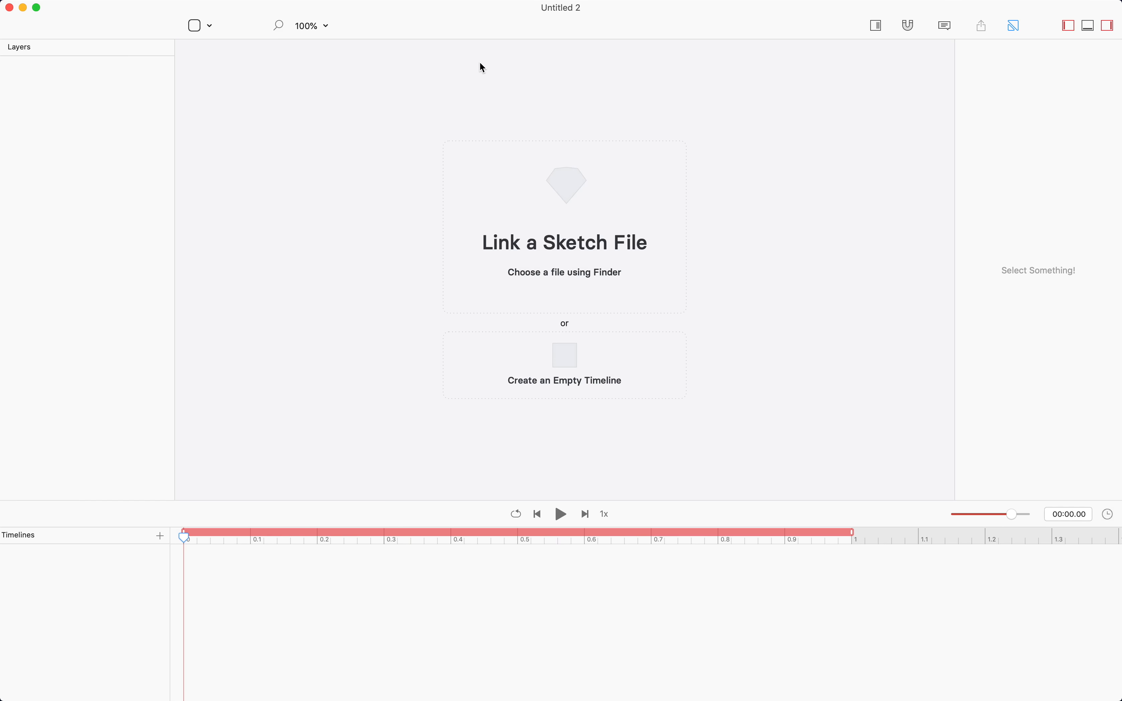
left_click(535, 364)
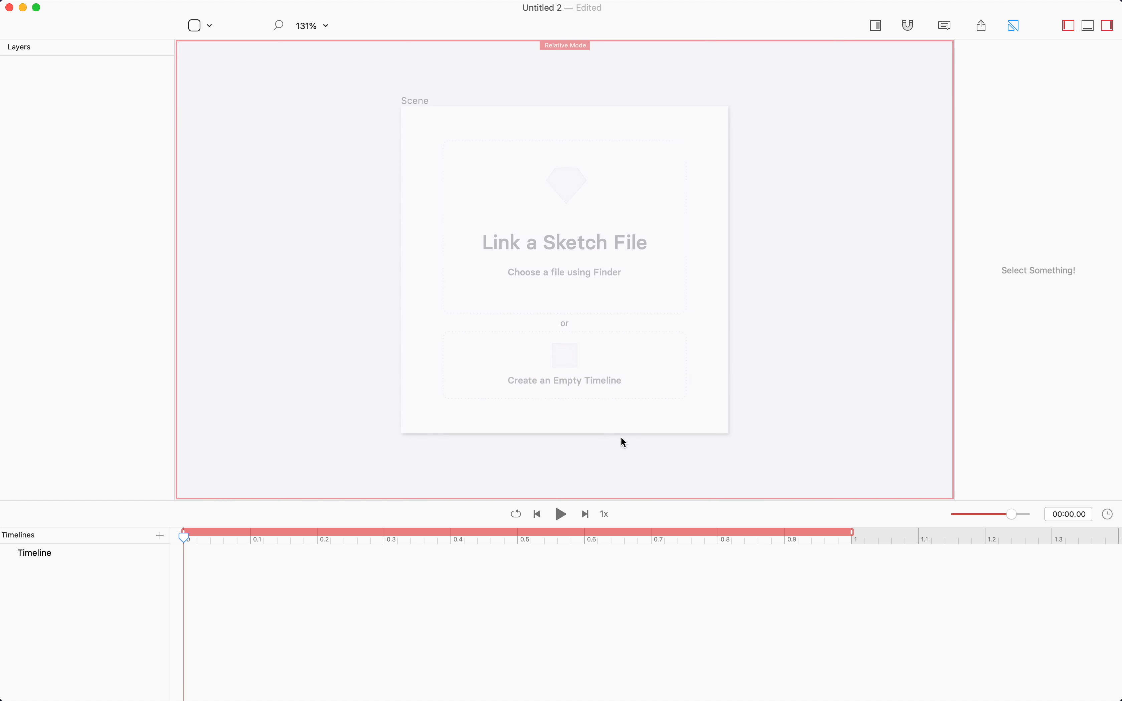
Save the new project on the Desktop as flowAnimation.flow
key("super+s")
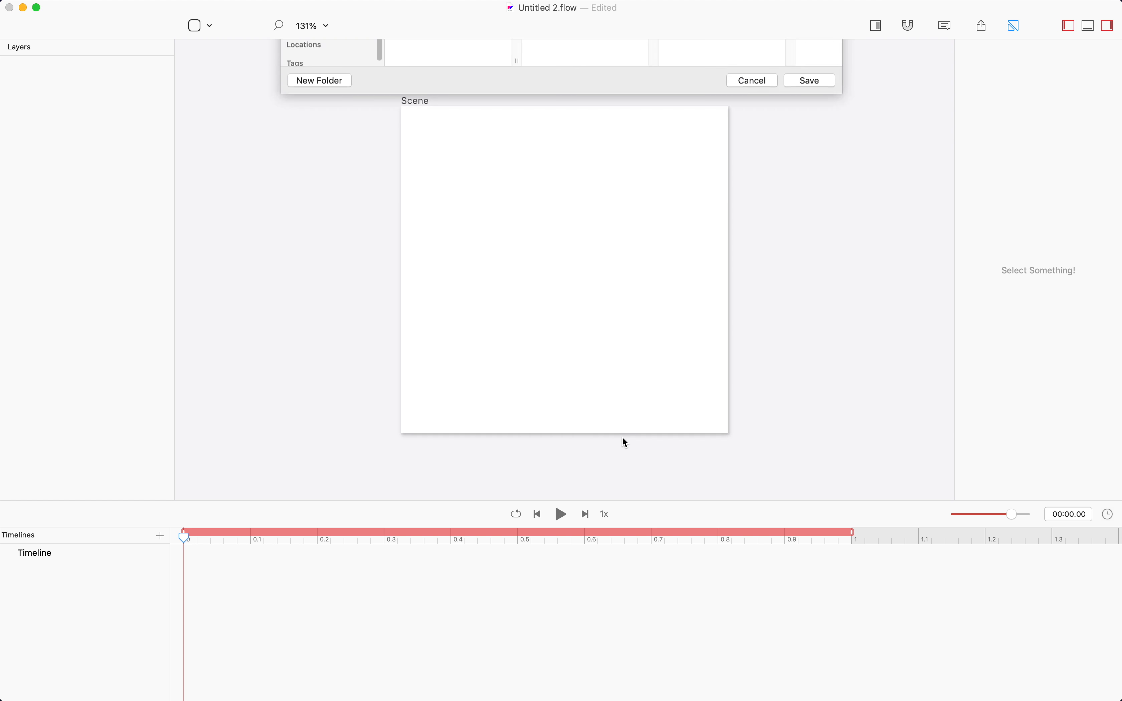
type("flaow")
key("BackSpace")
key("BackSpace")
key("BackSpace")
key("BackSpace")
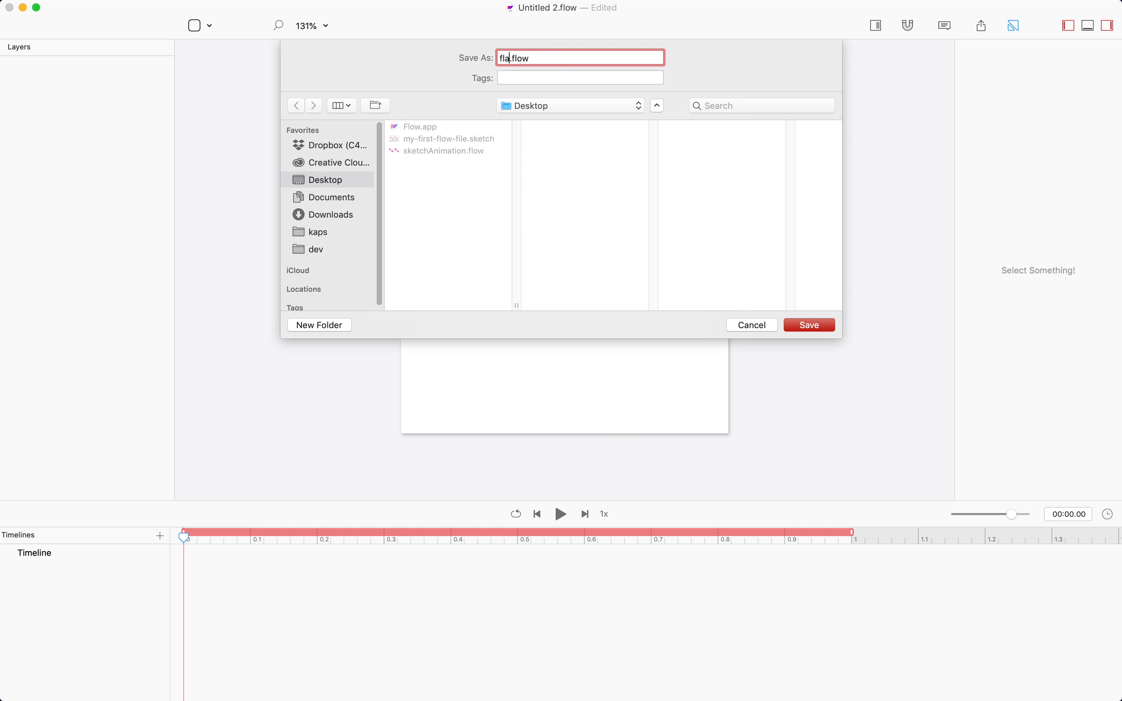
type("lowAnimation")
key("Return")
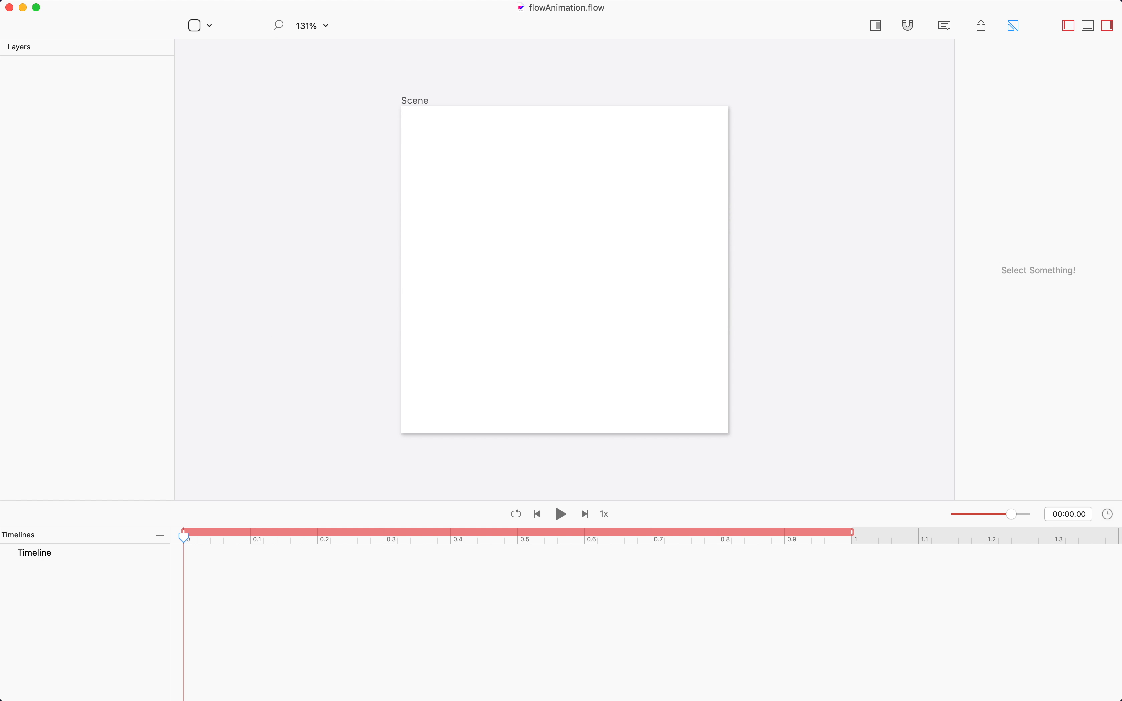
Add a preset rectangle and a preset circle to the empty scene, leaving nothing selected
left_click(472, 258)
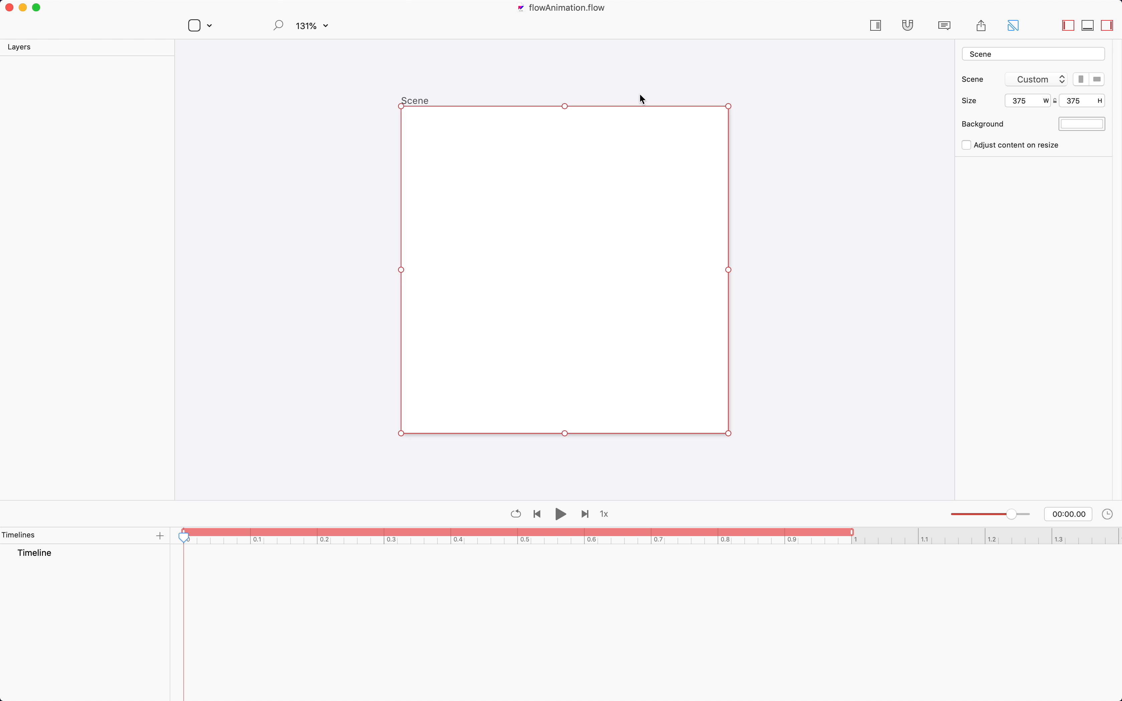
left_click(253, 95)
left_click(211, 28)
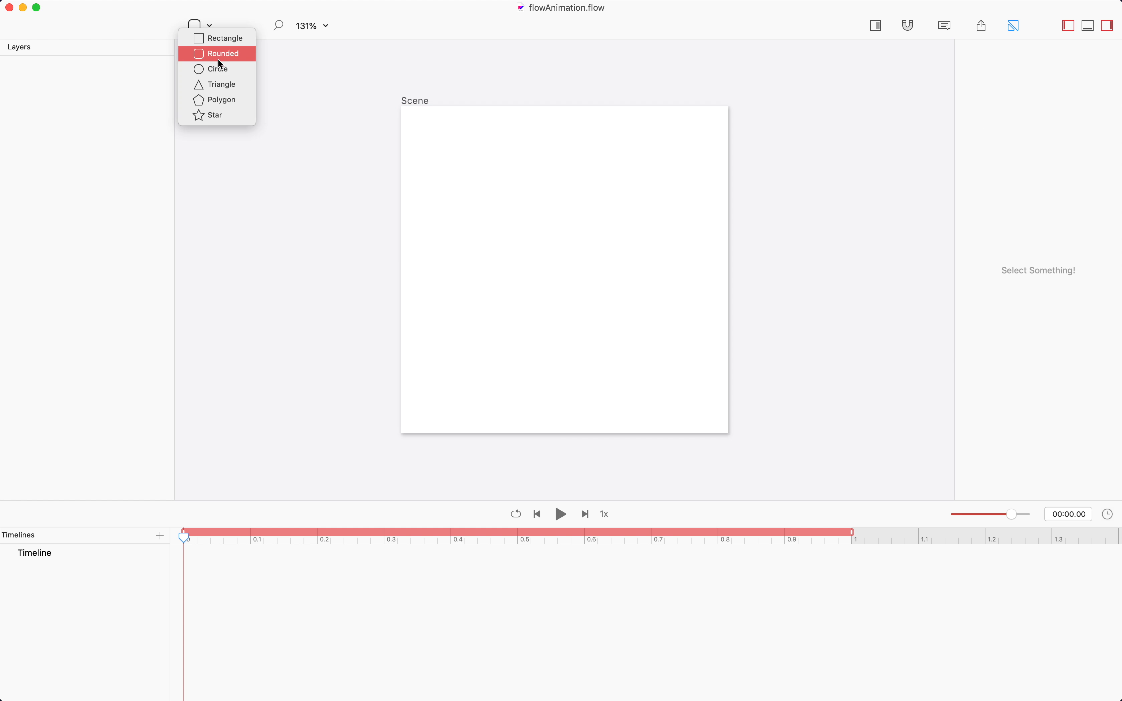
left_click(214, 40)
left_click(208, 26)
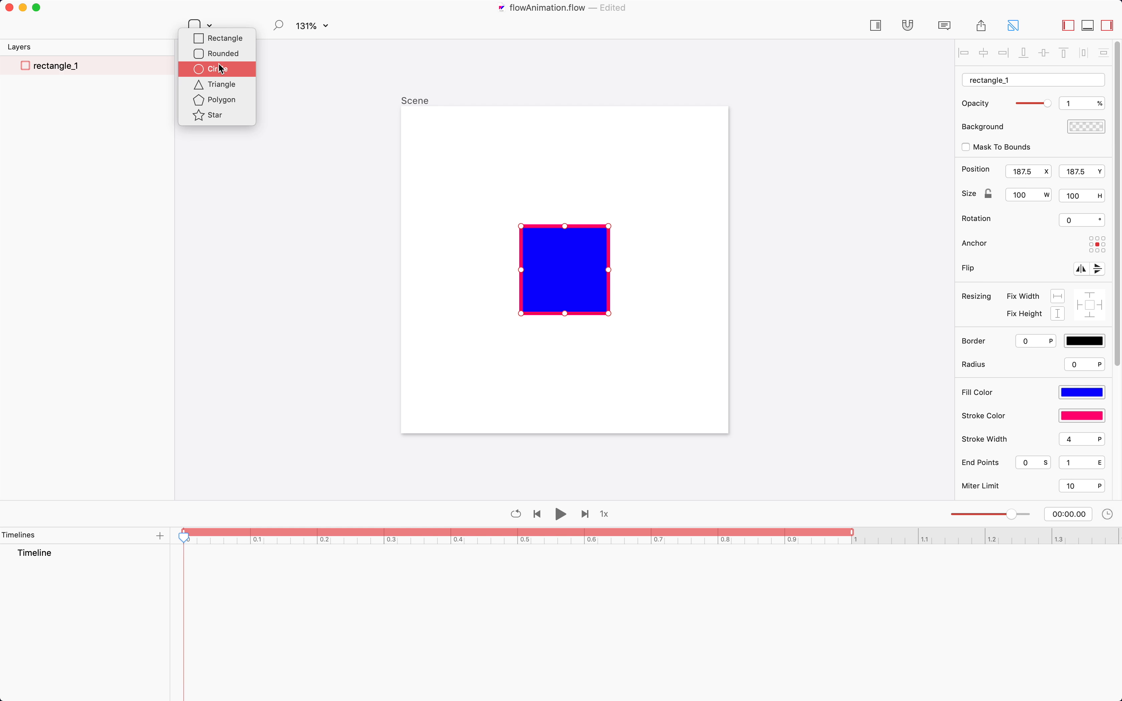
left_click(219, 69)
left_click(776, 314)
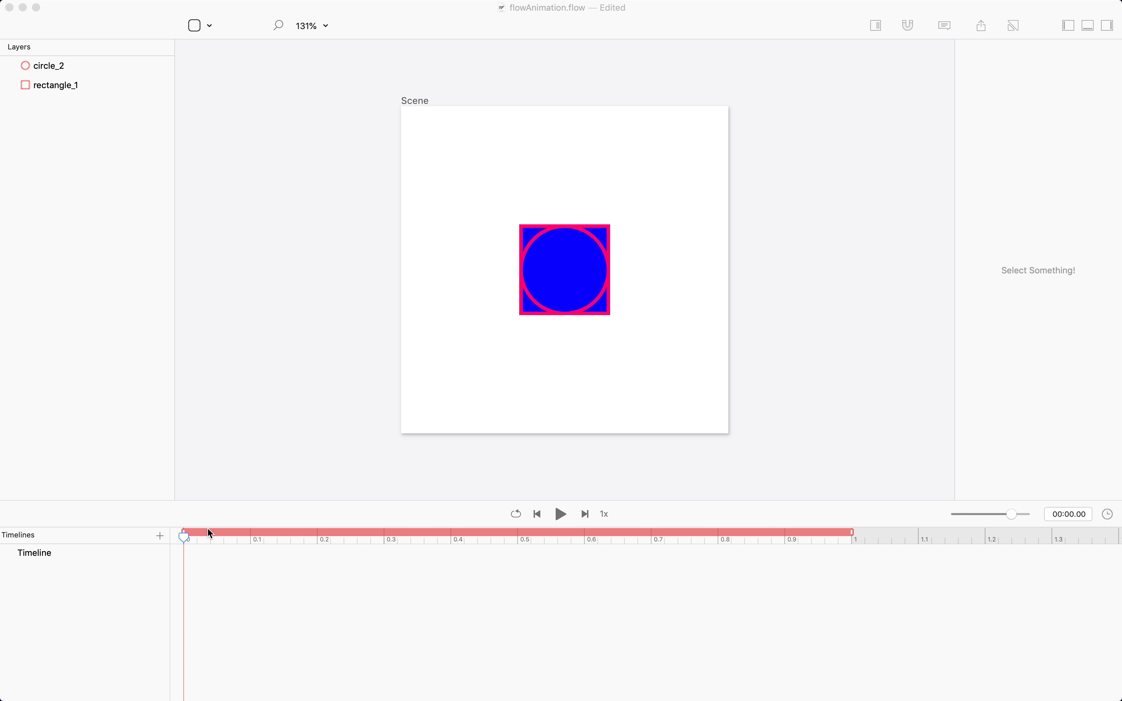
At 1 second on the timeline, move the circle to the scene's upper-left corner, about X 54, Y 54, and show its X and Y keyframes
left_click(187, 539)
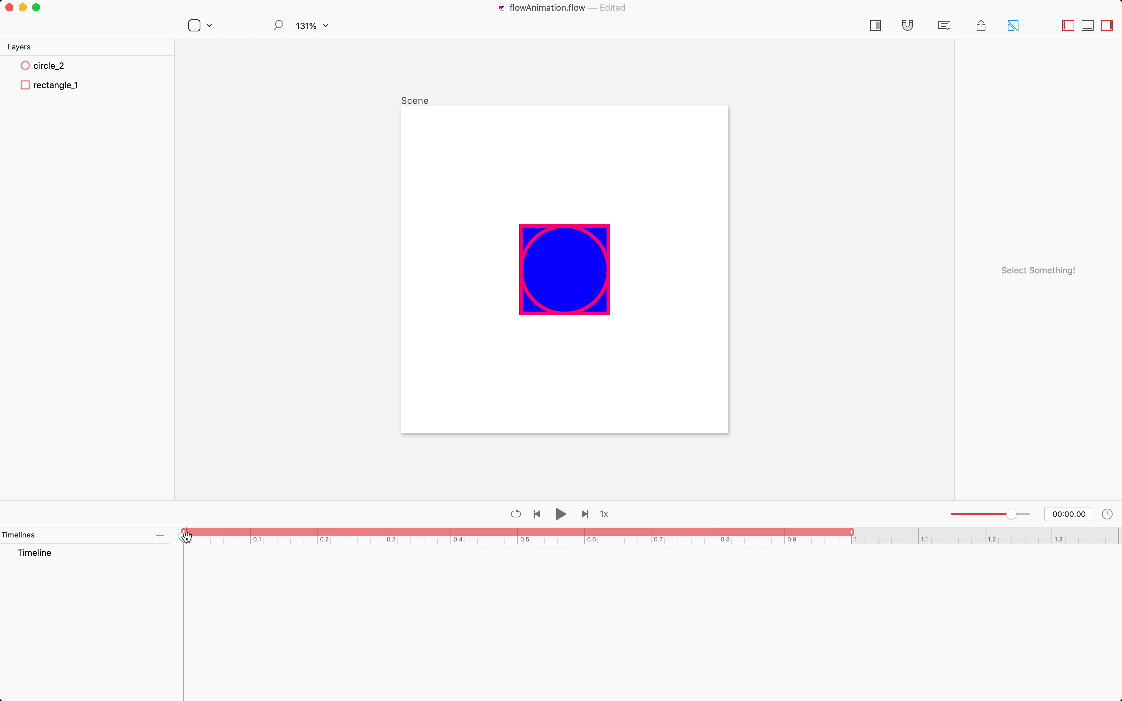
left_click(335, 538)
left_click_drag(365, 531, 888, 512)
left_click_drag(574, 270, 459, 156)
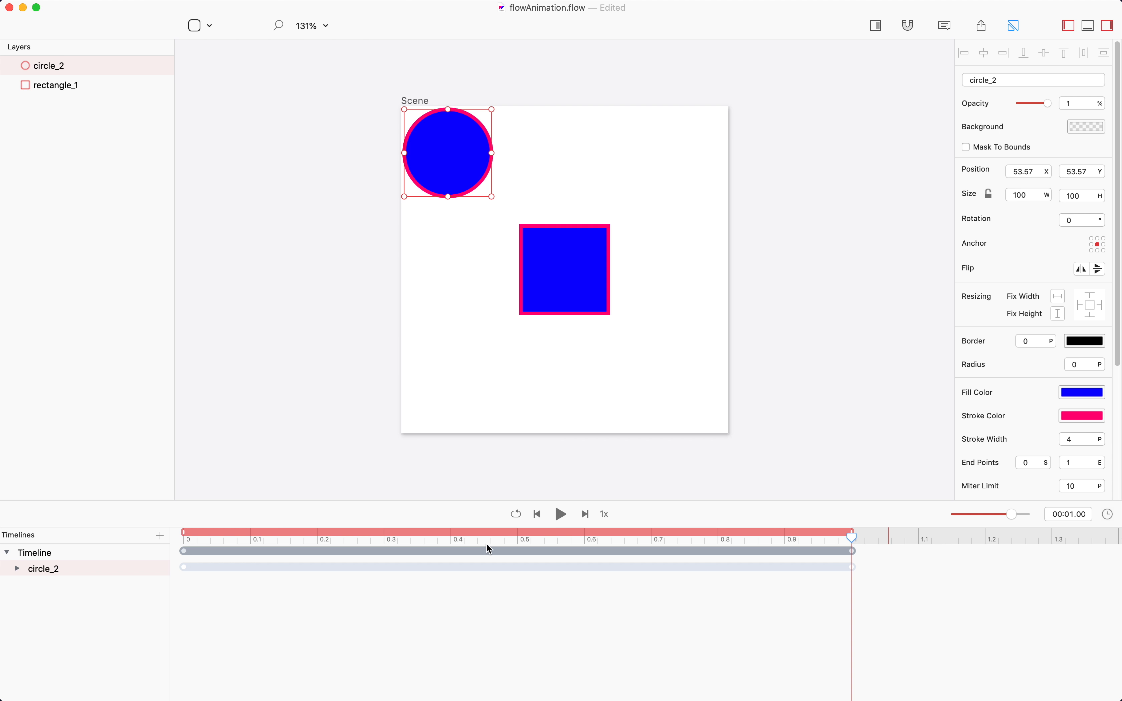
left_click(17, 569)
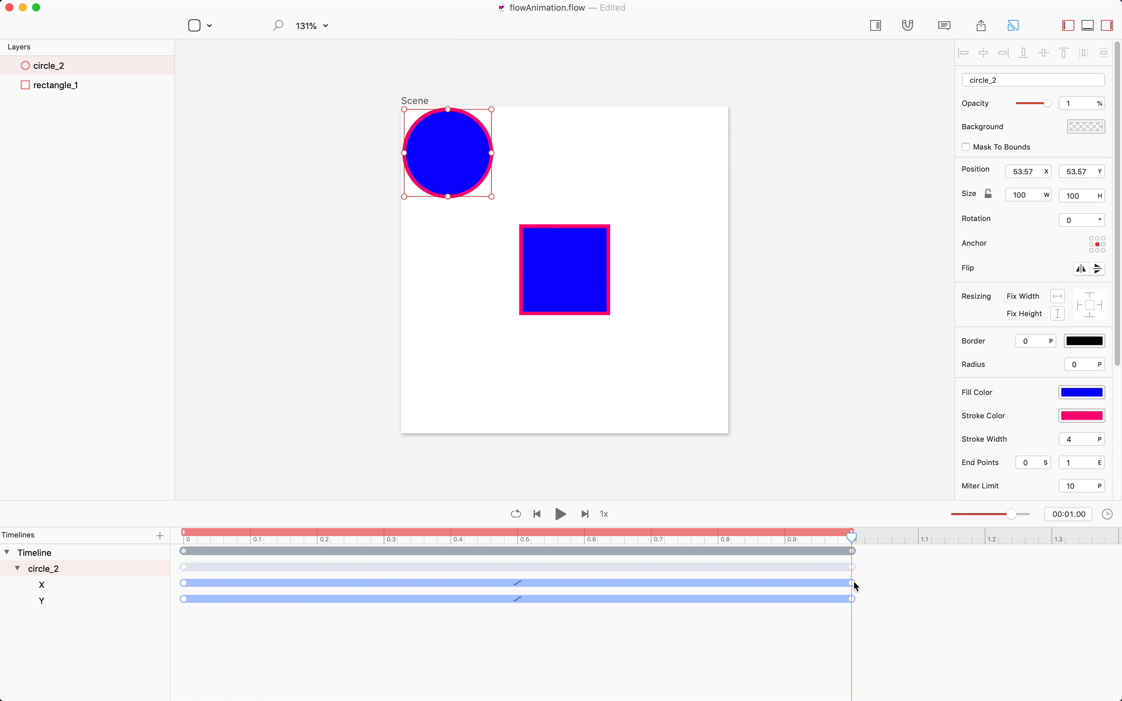
left_click(854, 582)
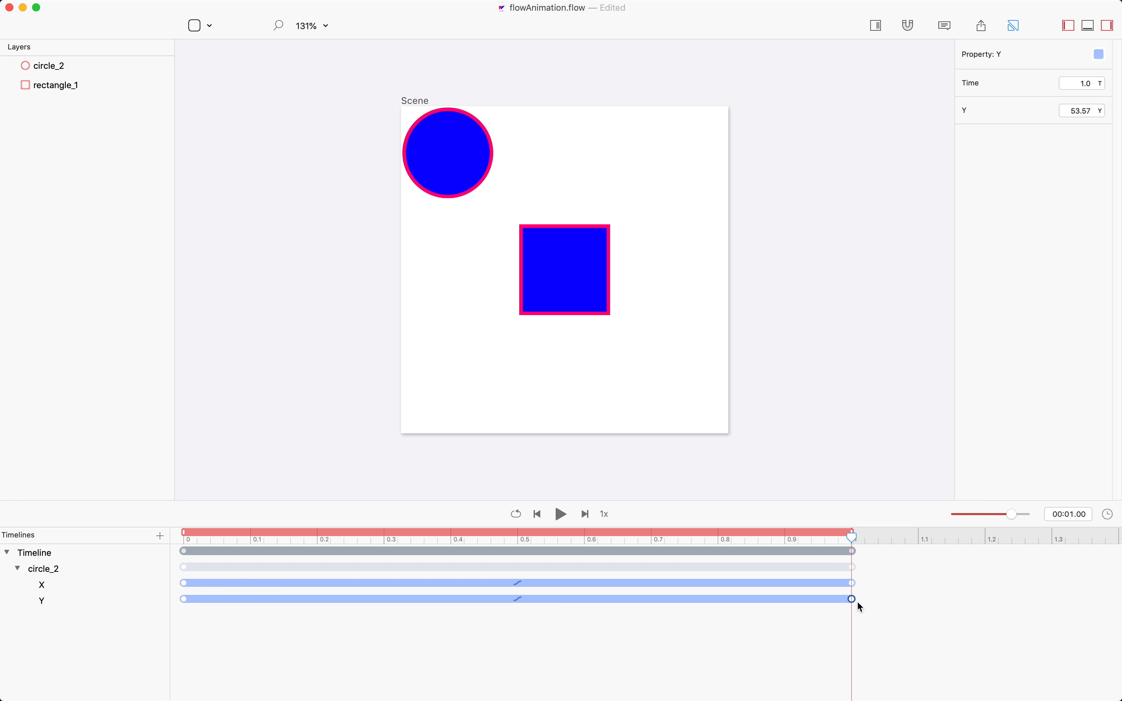
left_click(357, 416)
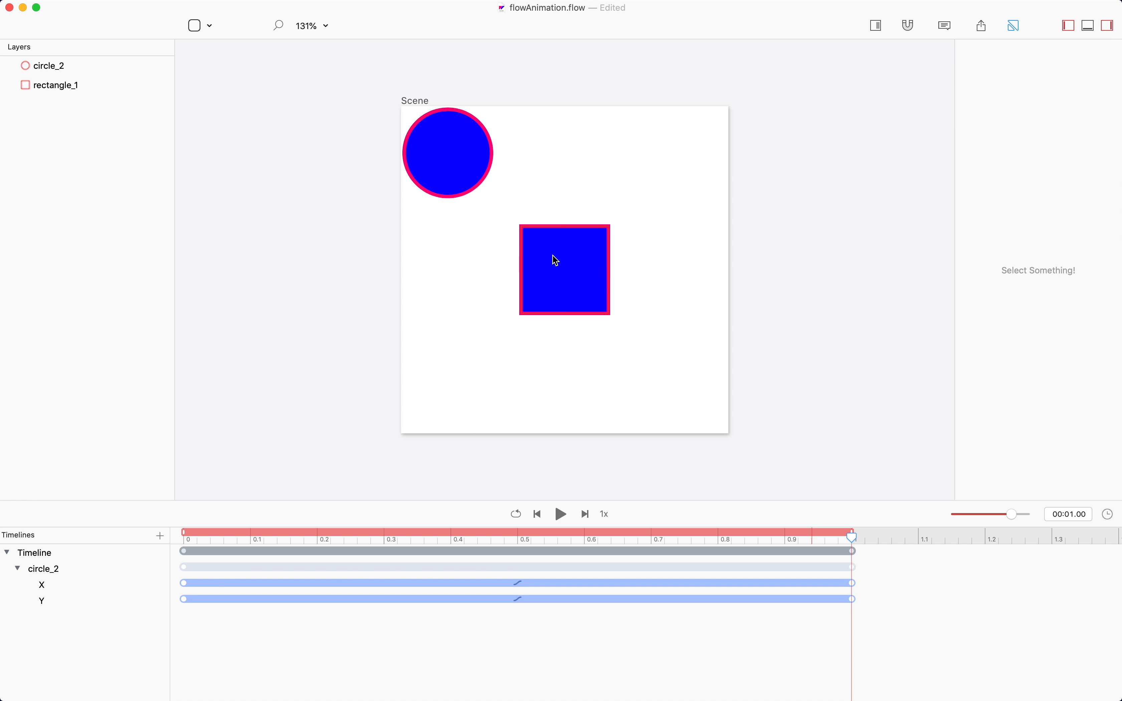
Move the rectangle to the scene's lower-right corner at 1 second, about X 322, Y 321, and preview the animation
left_click(573, 269)
left_click_drag(574, 268, 688, 383)
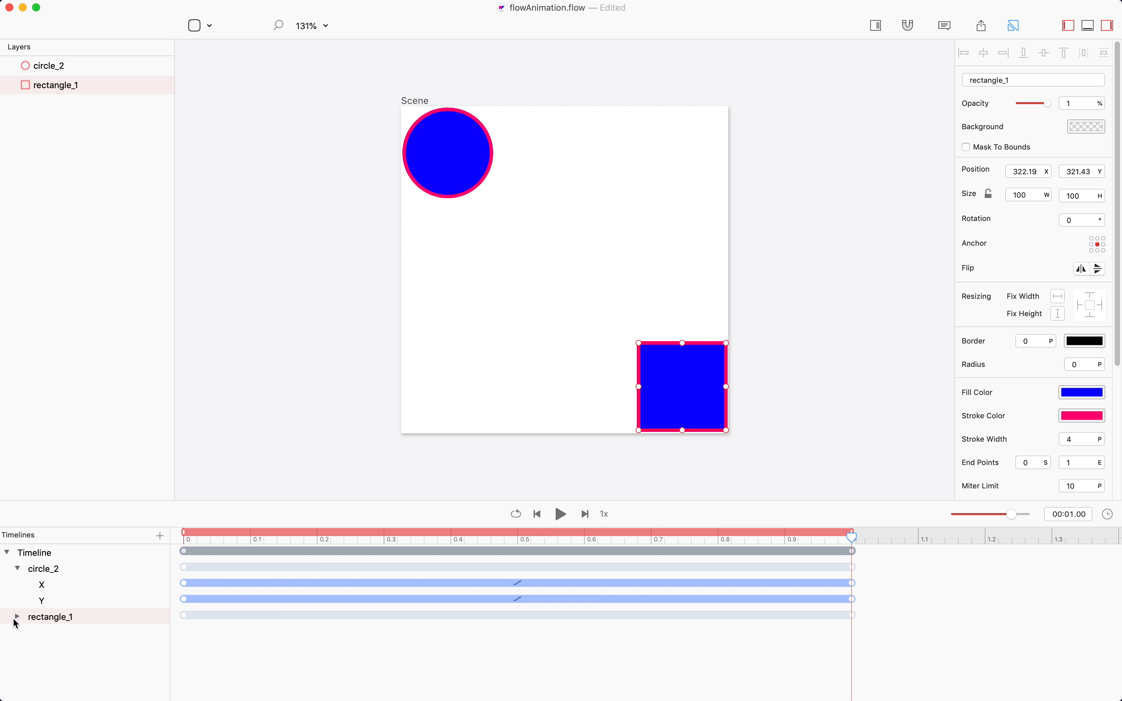
left_click(17, 617)
left_click(600, 206)
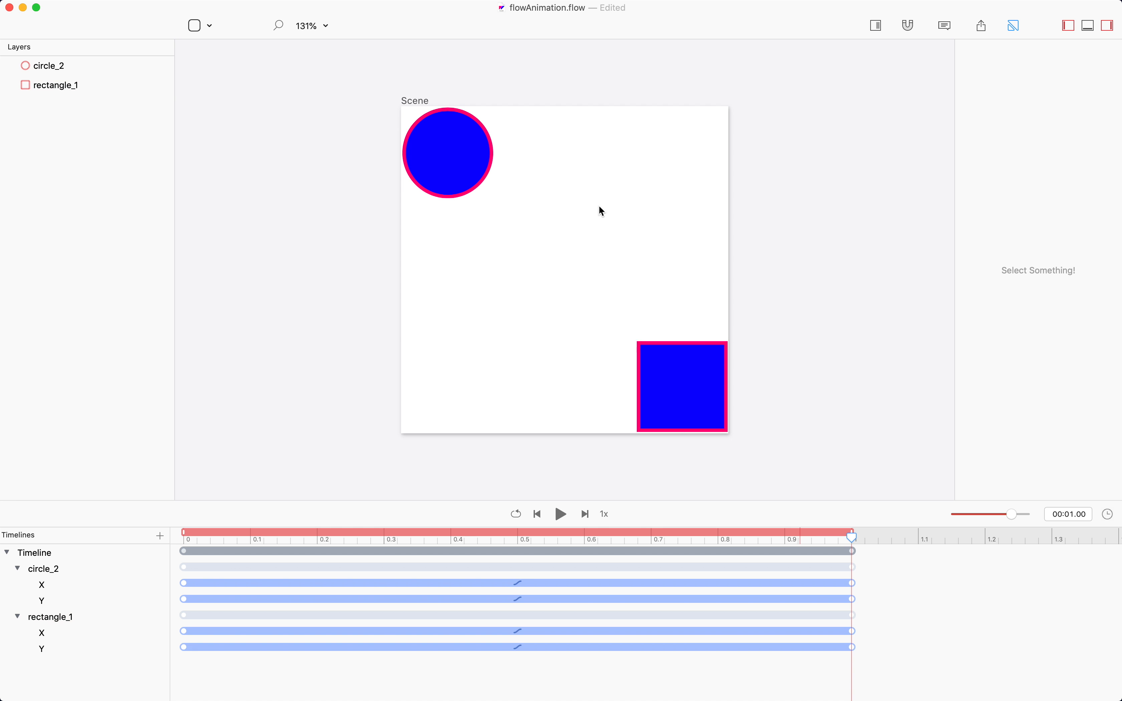
key("space")
Retime the circle so its X motion ends at 0.75 s and its Y motion starts at 0.25 s
left_click_drag(853, 583, 684, 584)
left_click(185, 600)
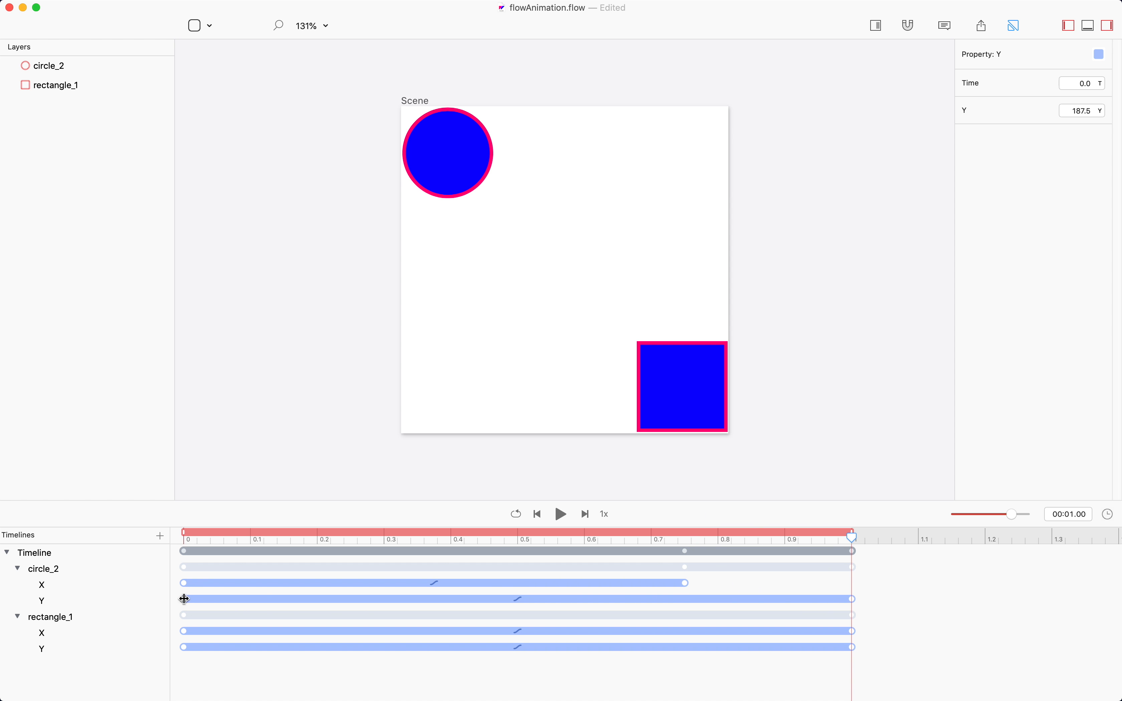
left_click_drag(184, 600, 351, 599)
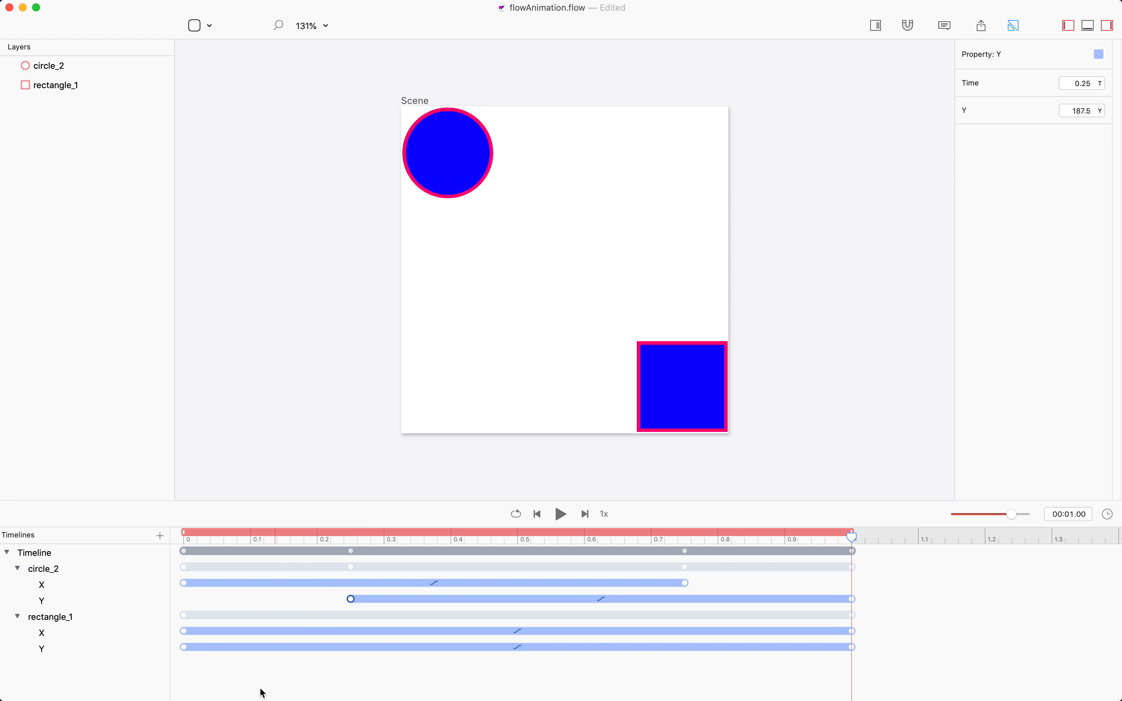
Shift the rectangle's starting X and Y keyframes to 0.4 s and play the animation to check the timing
left_click_drag(224, 682, 457, 649)
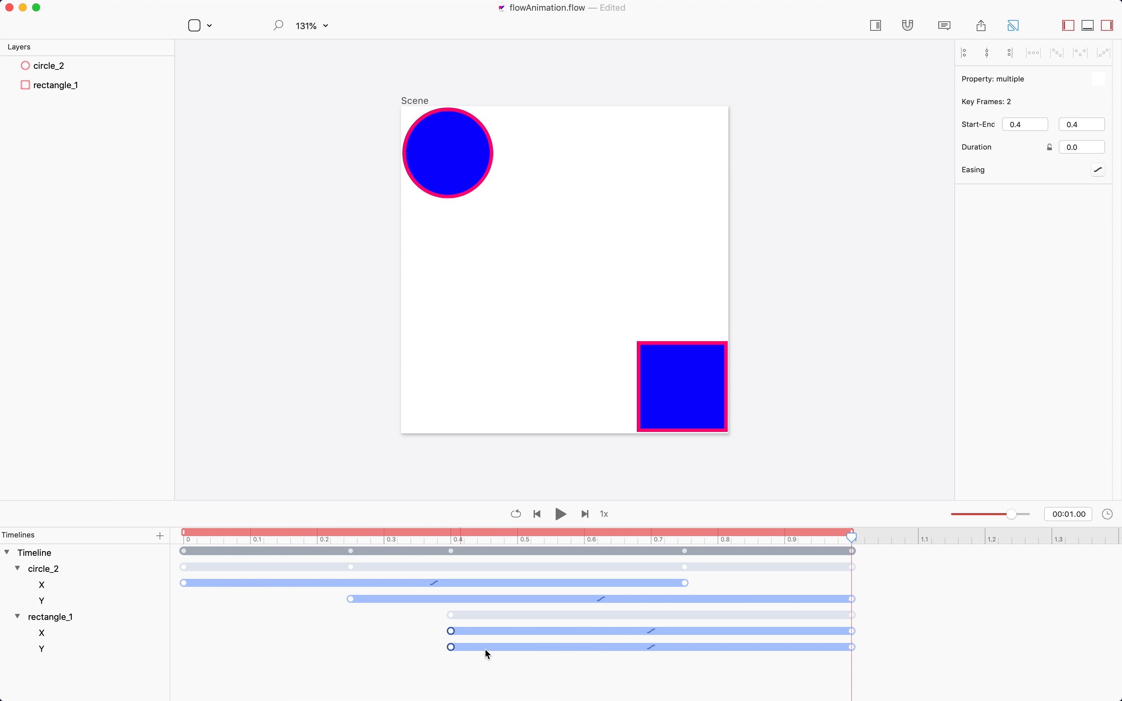
left_click(529, 687)
key("space")
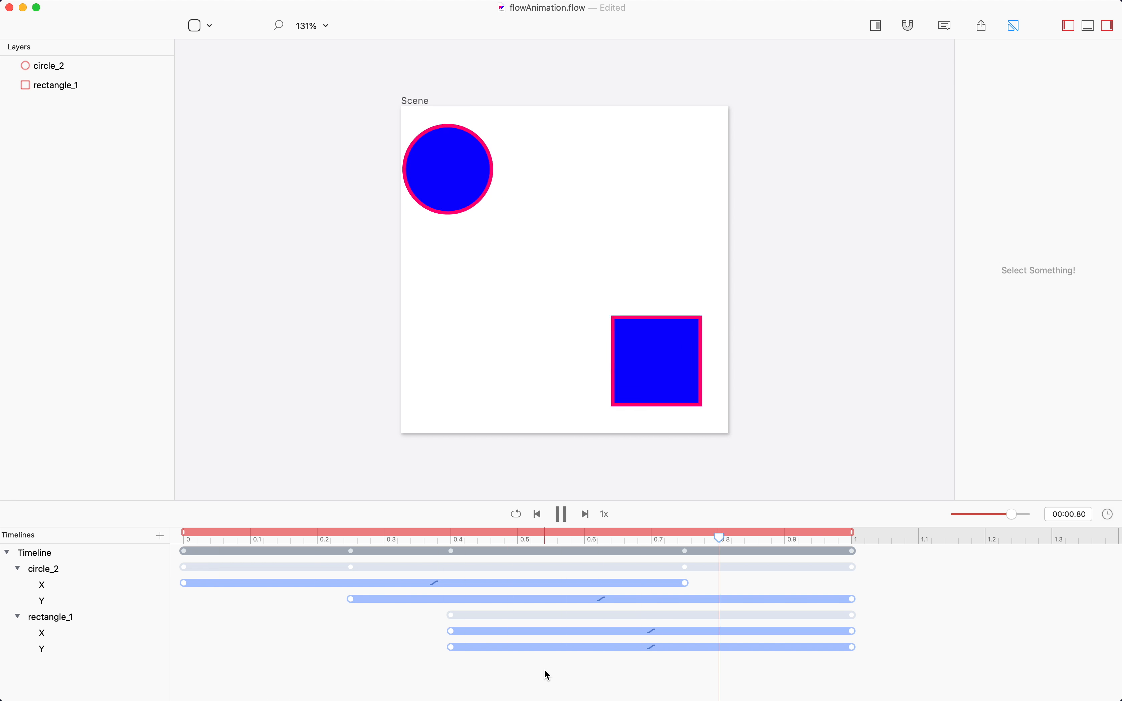
key("space")
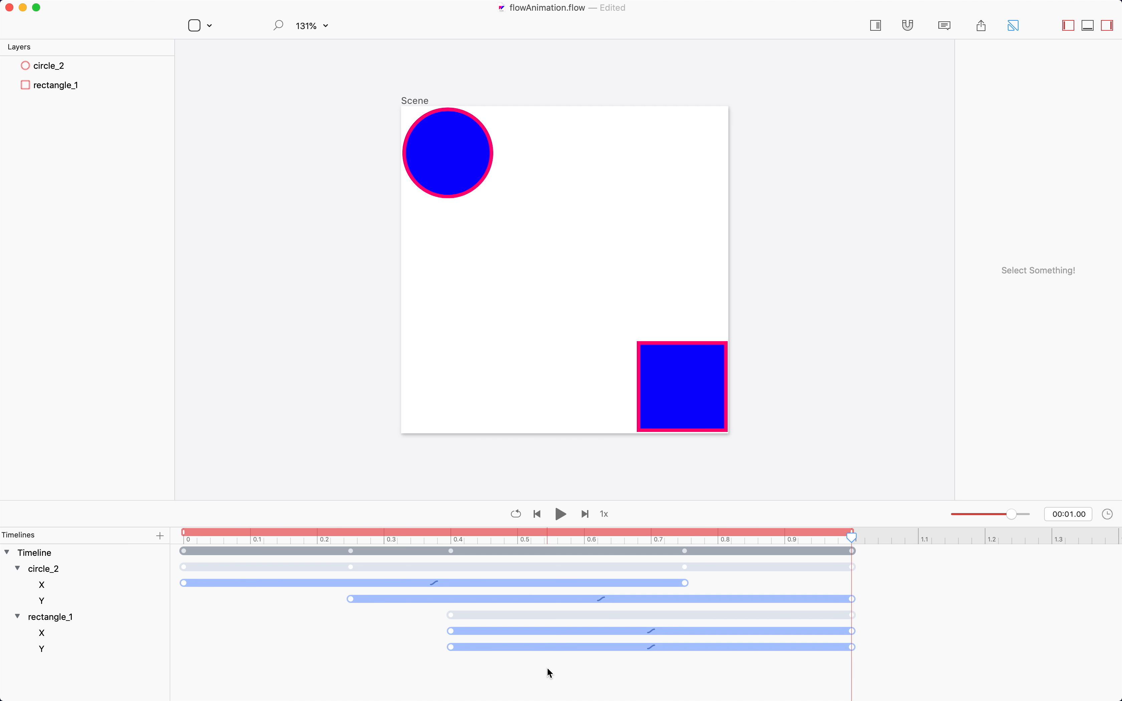
key("space")
Set the easing of the rectangle's X motion to Back In and preview the animation
left_click(652, 631)
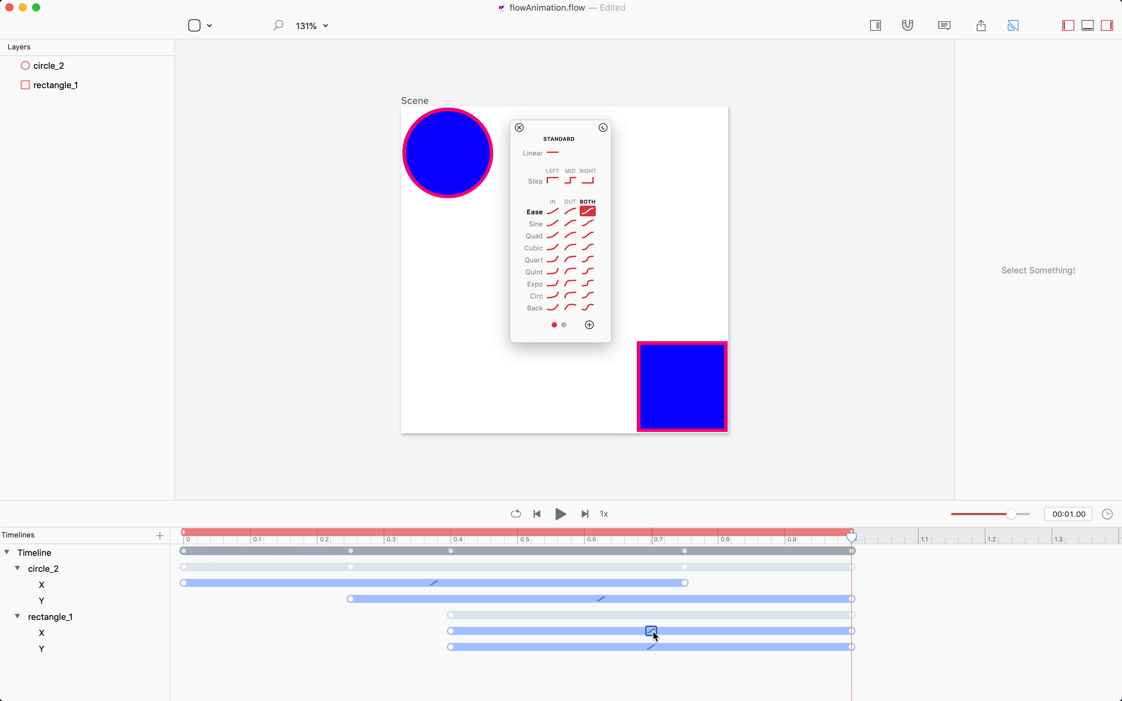
left_click_drag(589, 130, 205, 446)
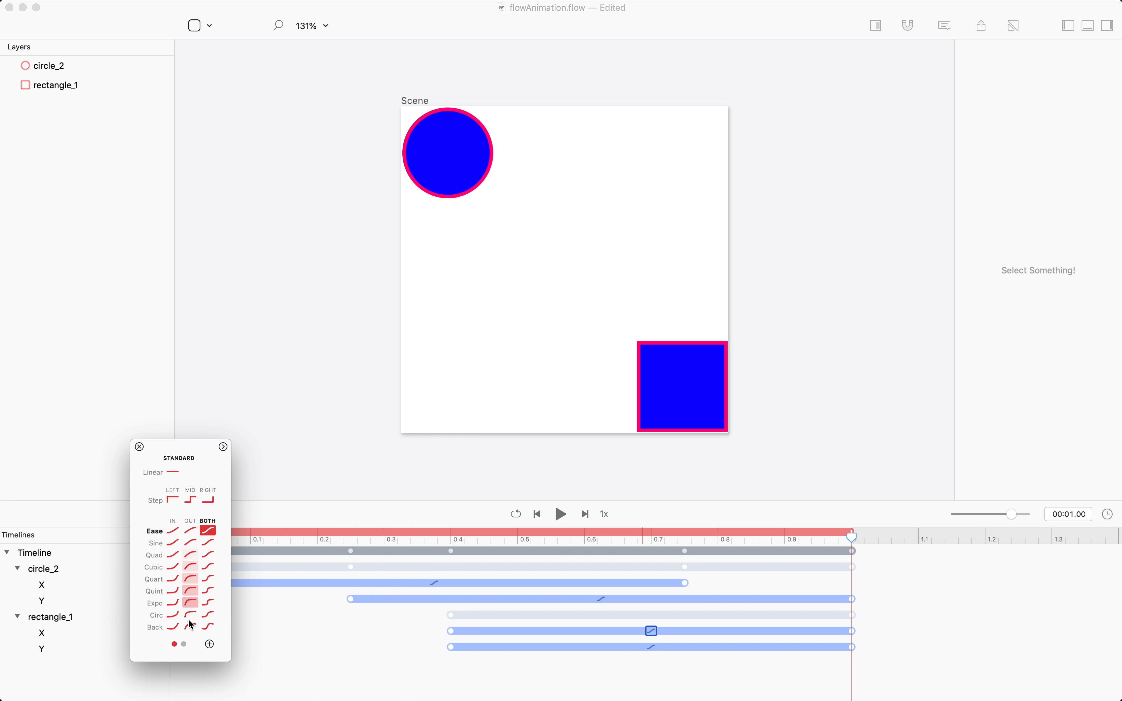
left_click(172, 626)
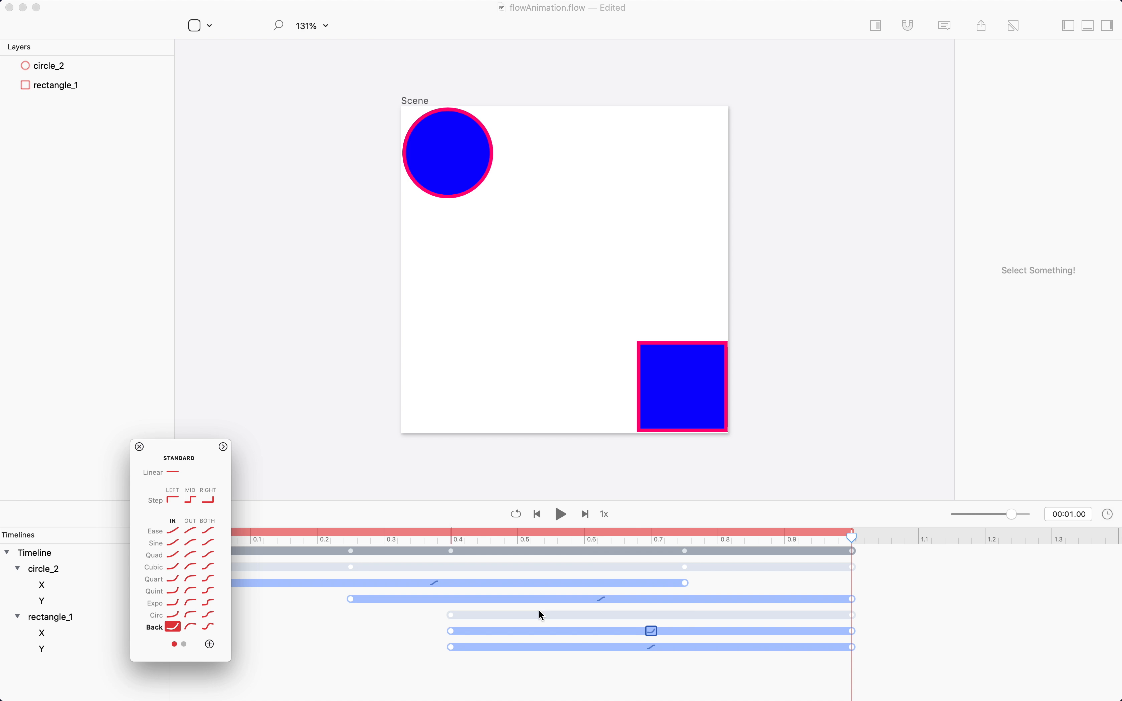
left_click(560, 523)
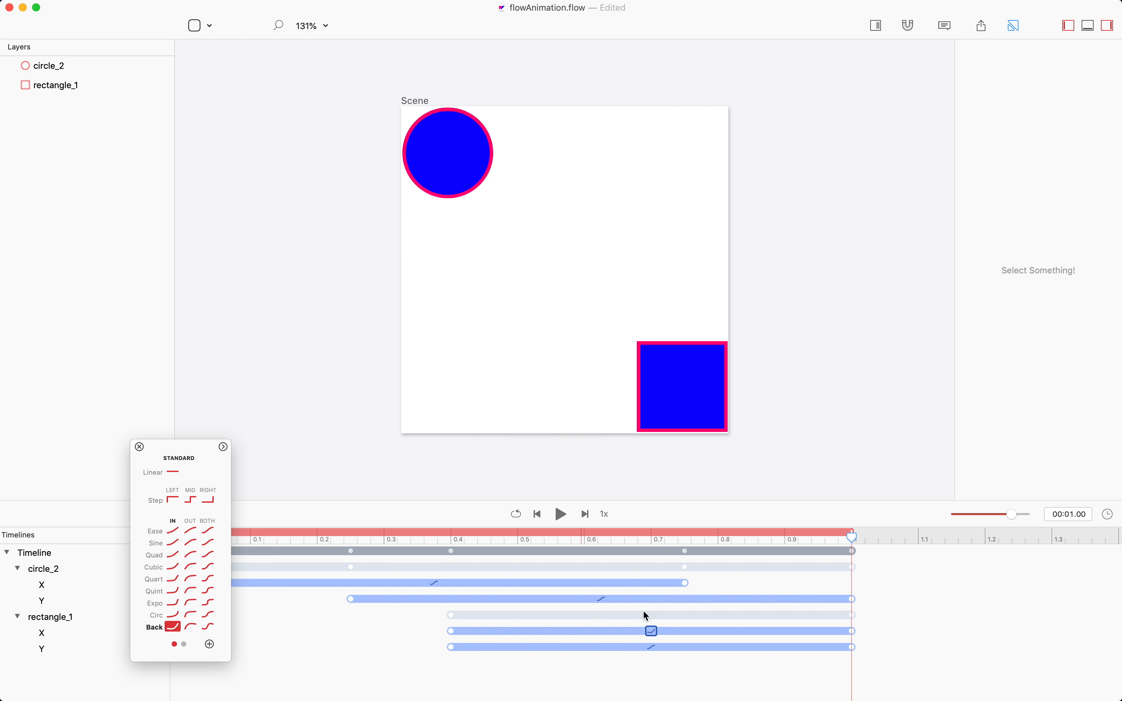
Set the easing of the rectangle's Y motion to Back Out, preview the animation and close the easing options
left_click(652, 647)
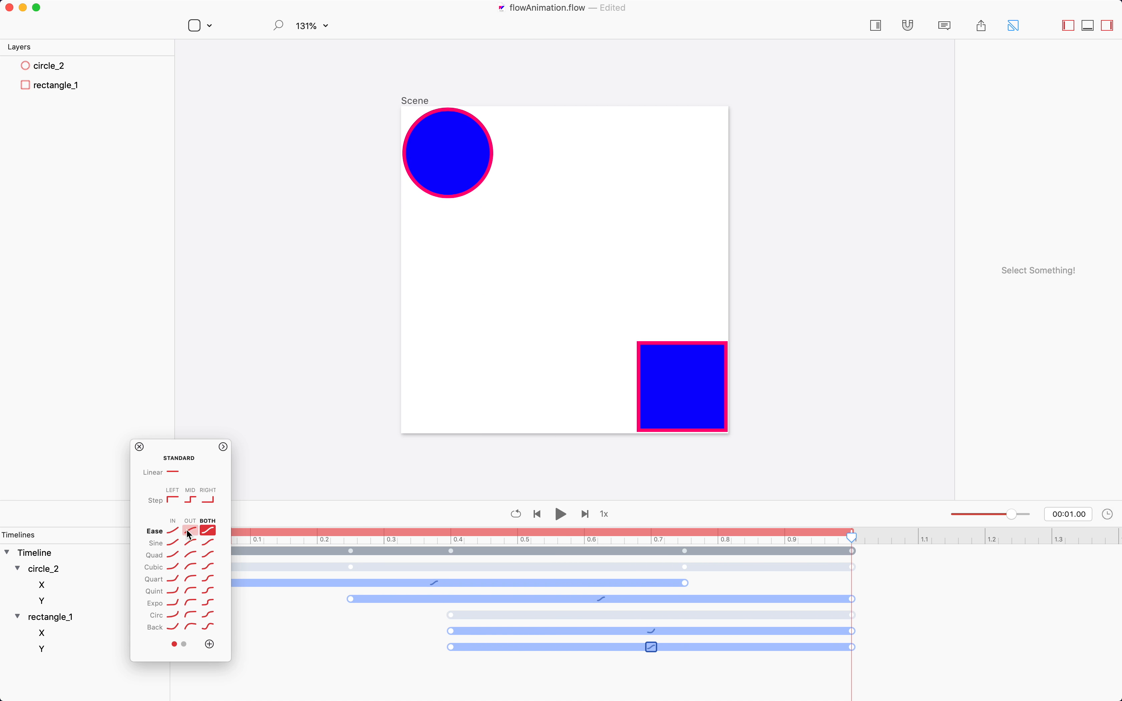
left_click(190, 627)
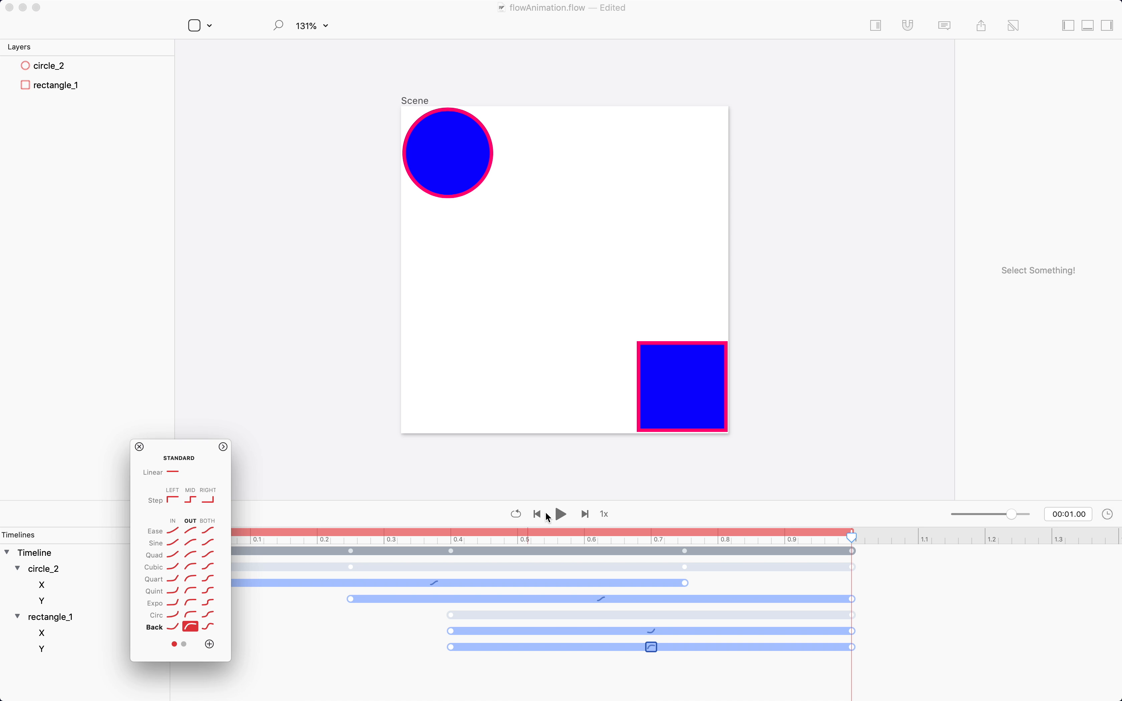
left_click(562, 514)
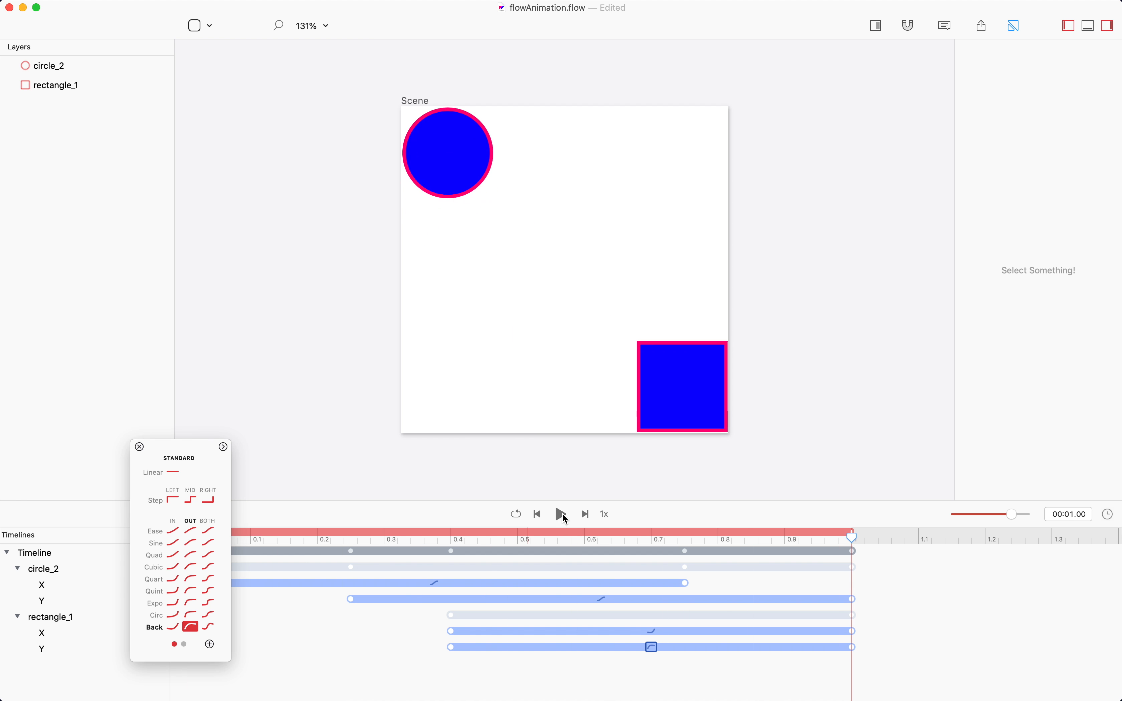
left_click(562, 514)
left_click(139, 447)
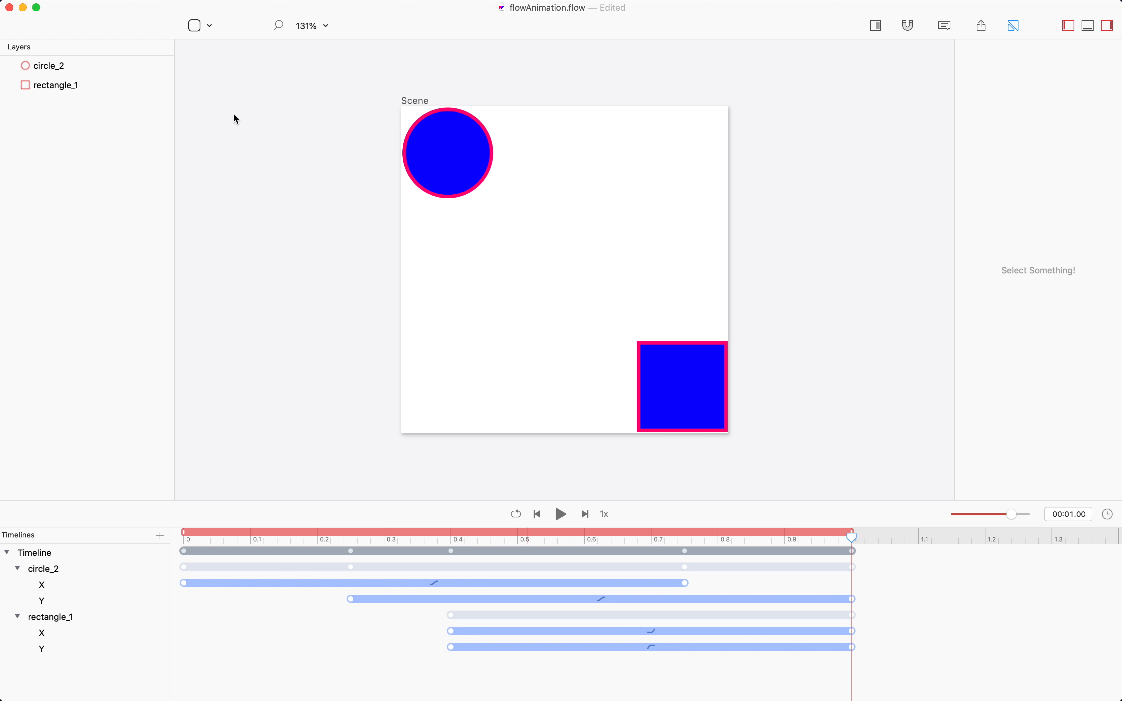
Export the timeline as code to the Documents folder, choosing both the HTML and iOS project types
mouse_move(144, 6)
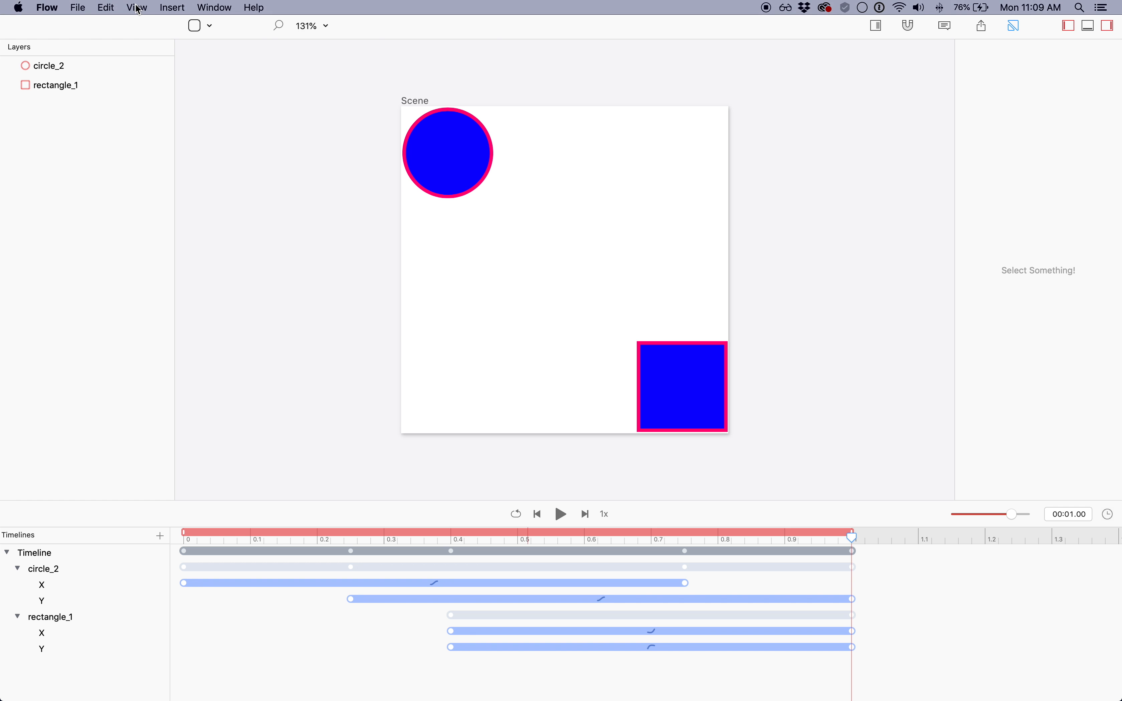
left_click(82, 8)
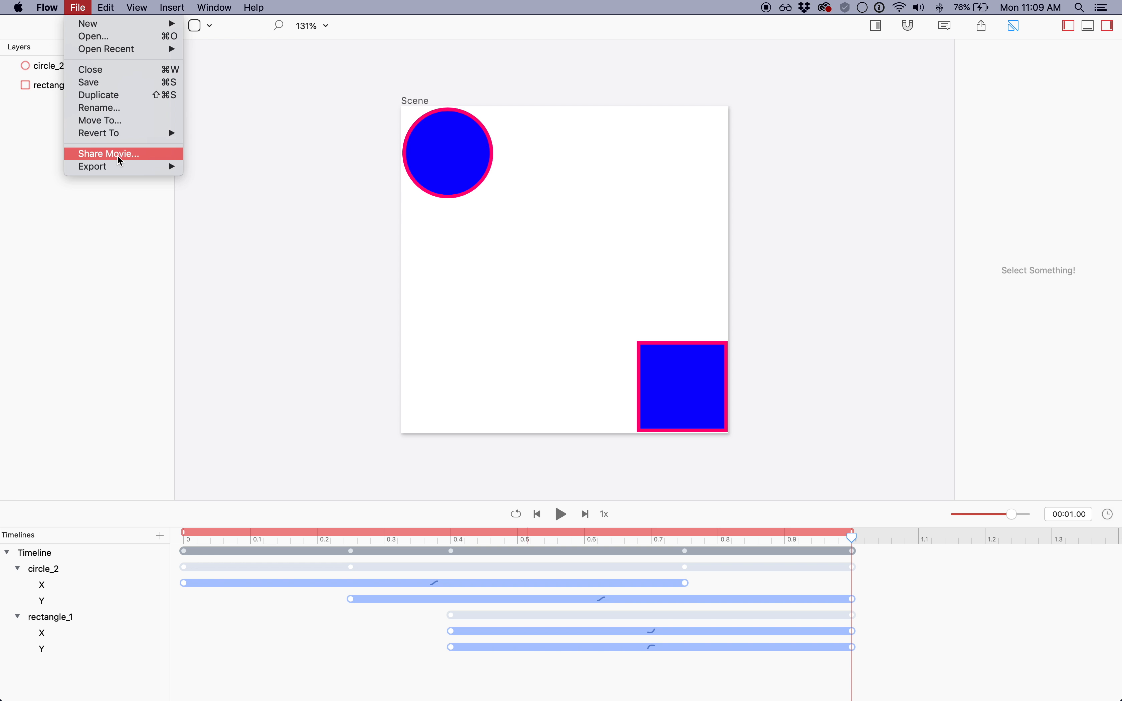
mouse_move(121, 169)
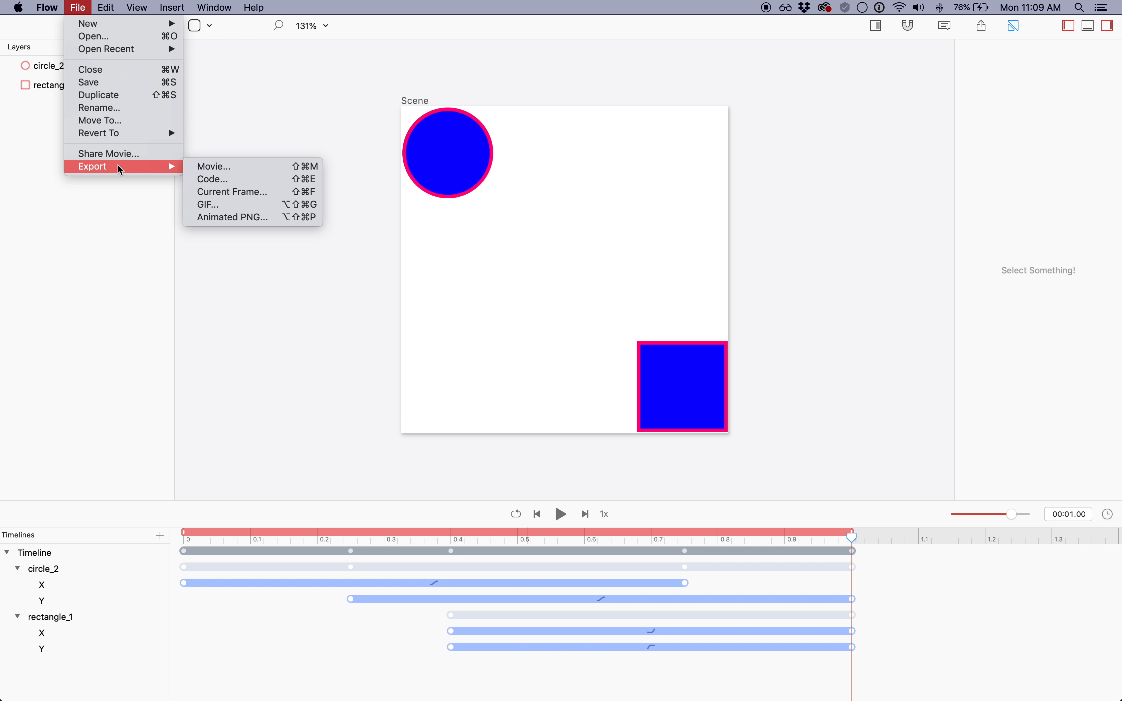
left_click(222, 180)
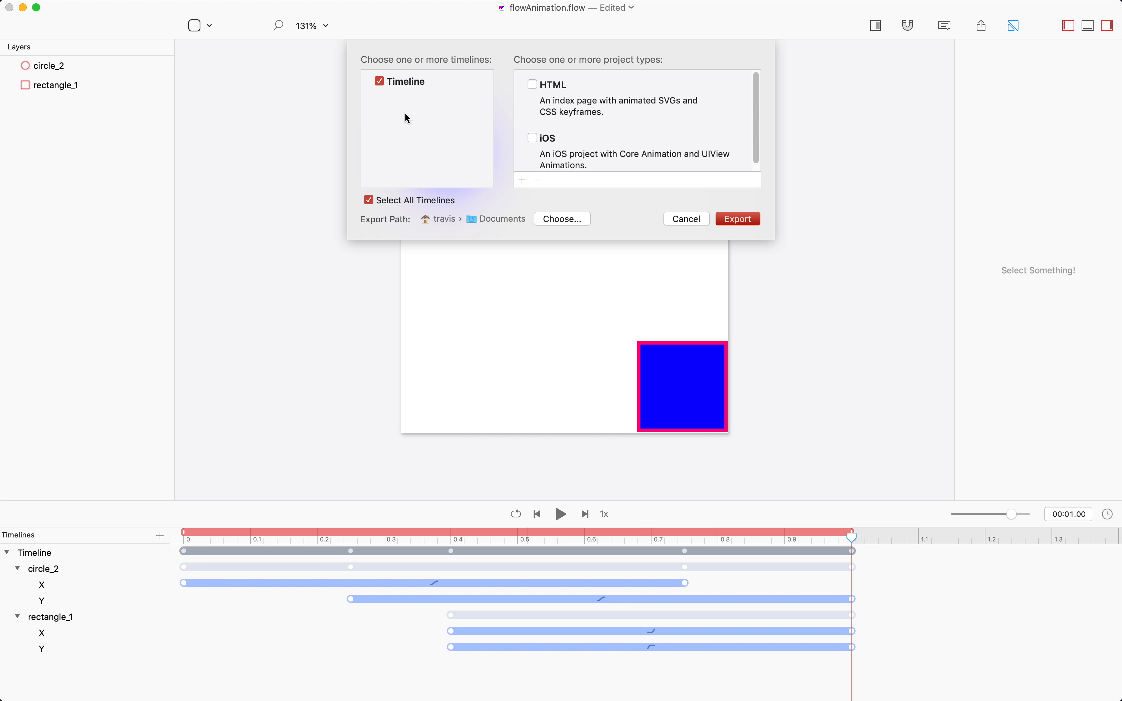
left_click(534, 83)
left_click(534, 138)
left_click(743, 219)
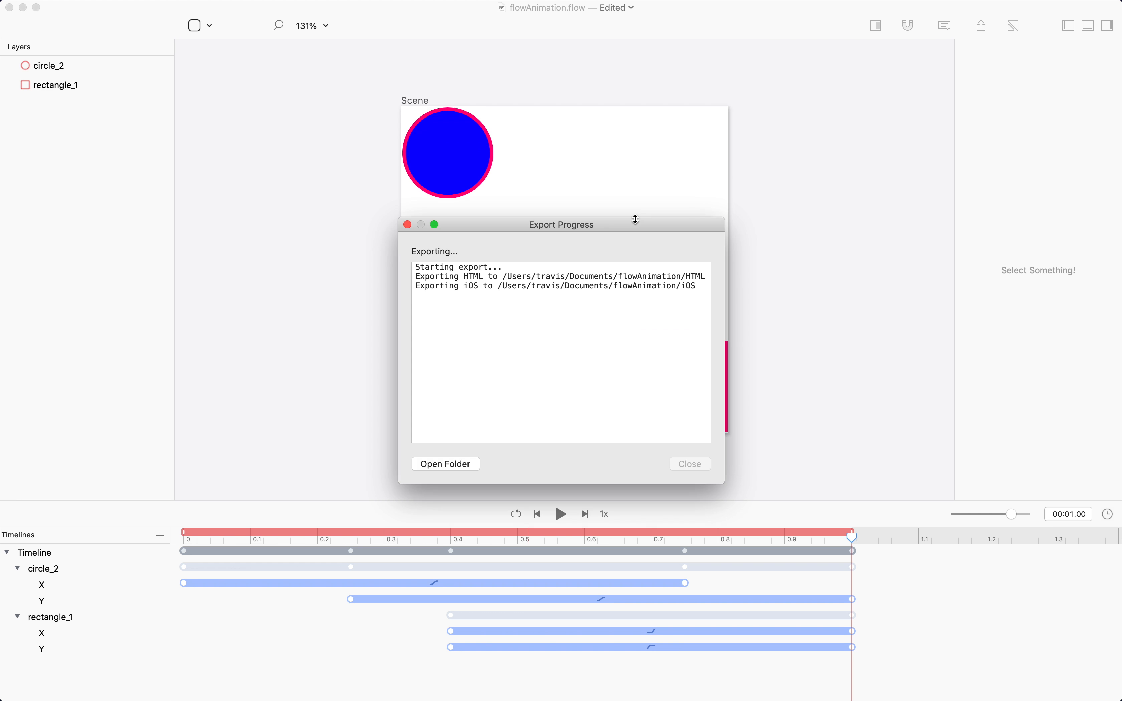
Open the export folder and launch the iOS project file Timeline.xcodeproj in Xcode
left_click(456, 465)
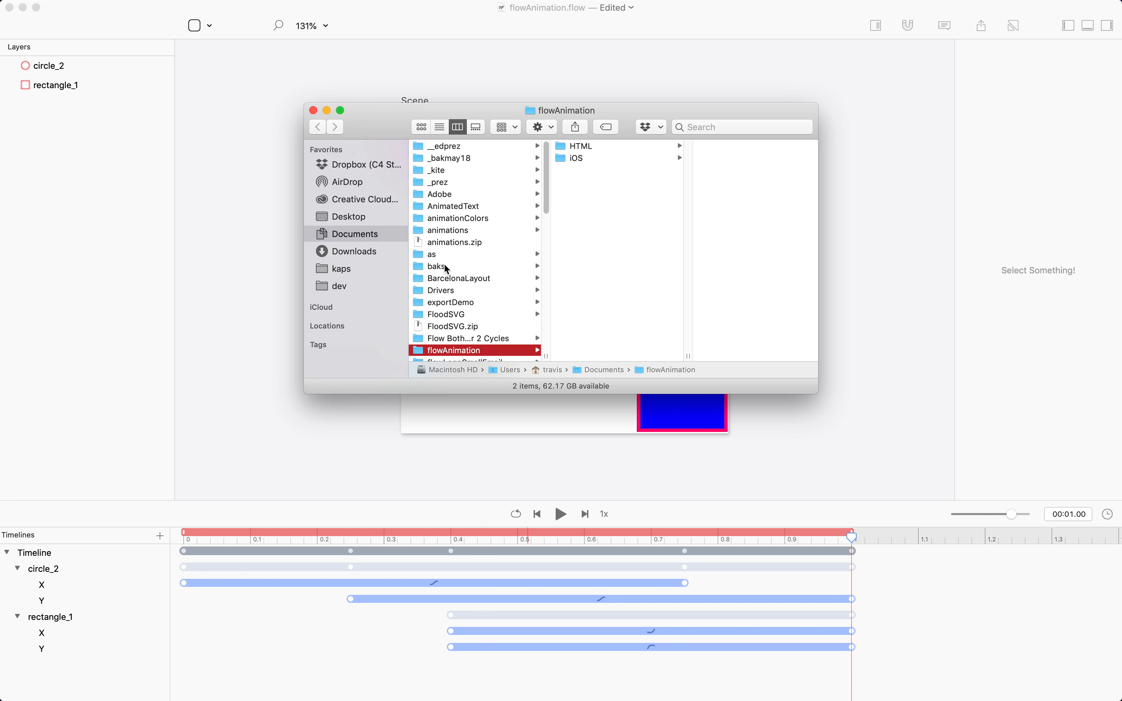
left_click(603, 146)
left_click(568, 156)
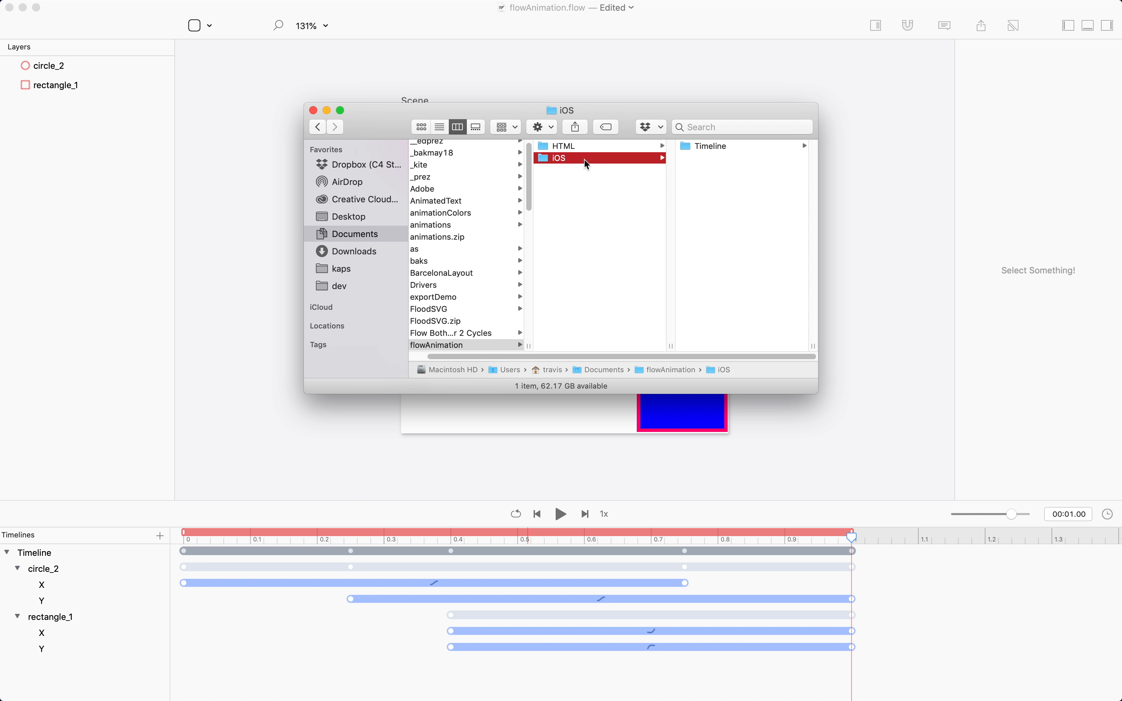
left_click(710, 146)
left_click(716, 170)
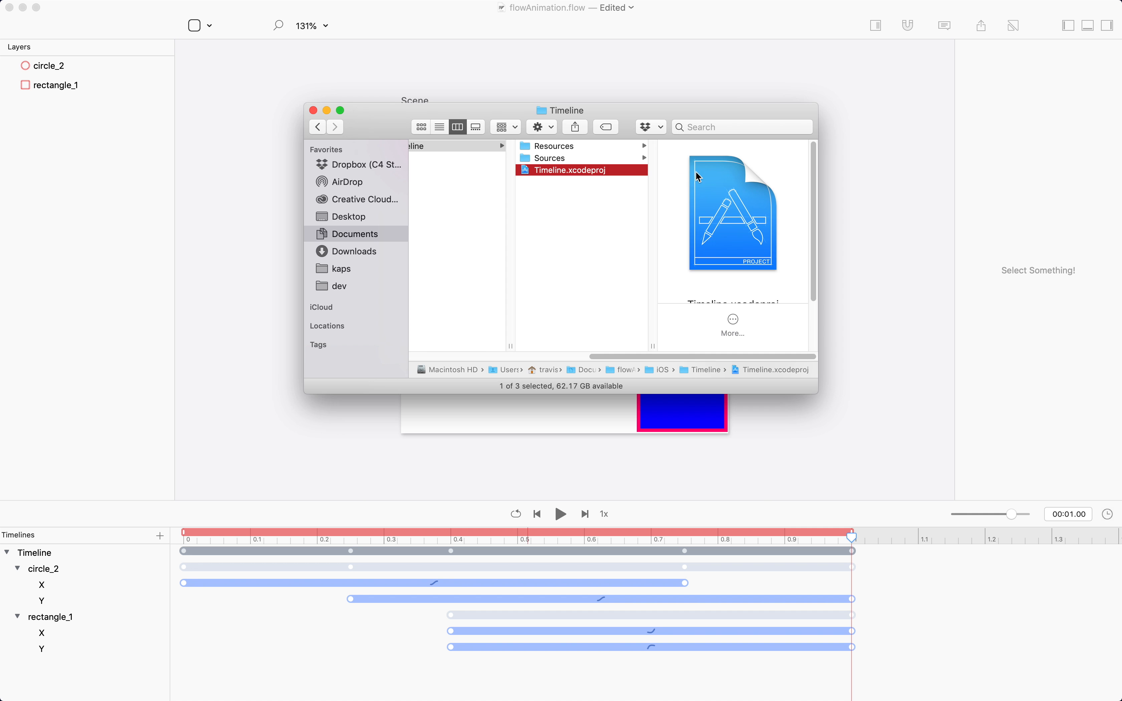
double_click(589, 170)
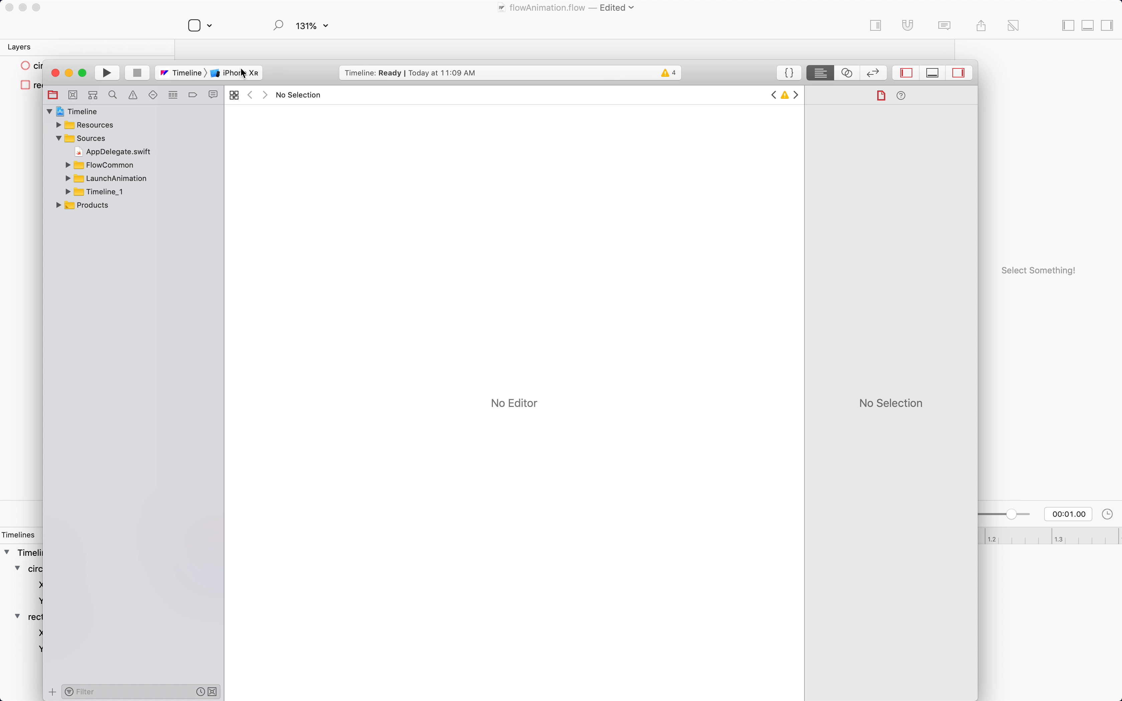
Choose the iPhone X simulator as the run destination and build and run the Timeline project
left_click(249, 76)
left_click(247, 33)
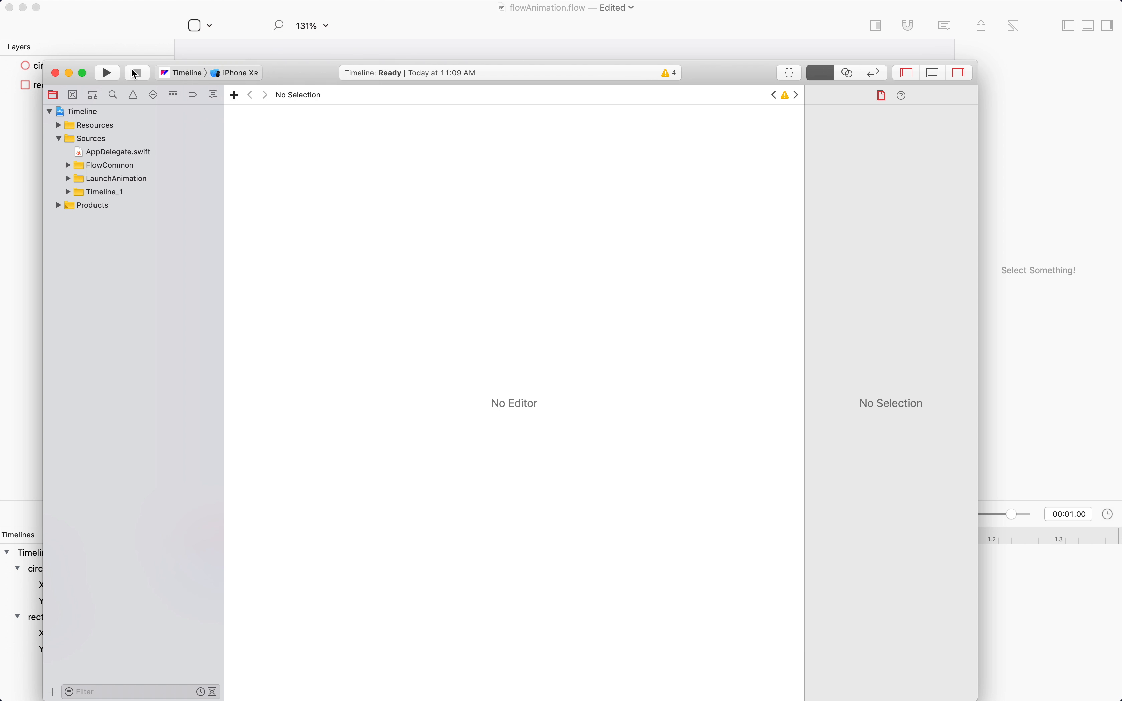
left_click(107, 73)
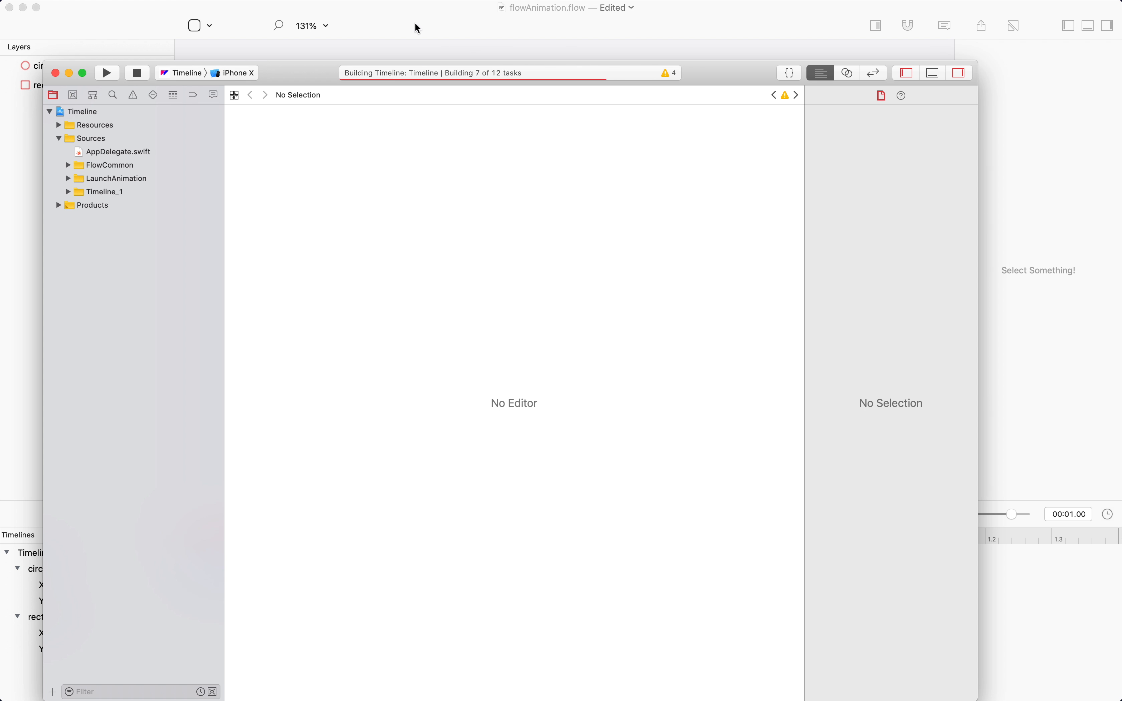
Switch to Finder, go to the exported HTML project's Timeline folder and open Timeline.html in Chrome
key("super+Tab")
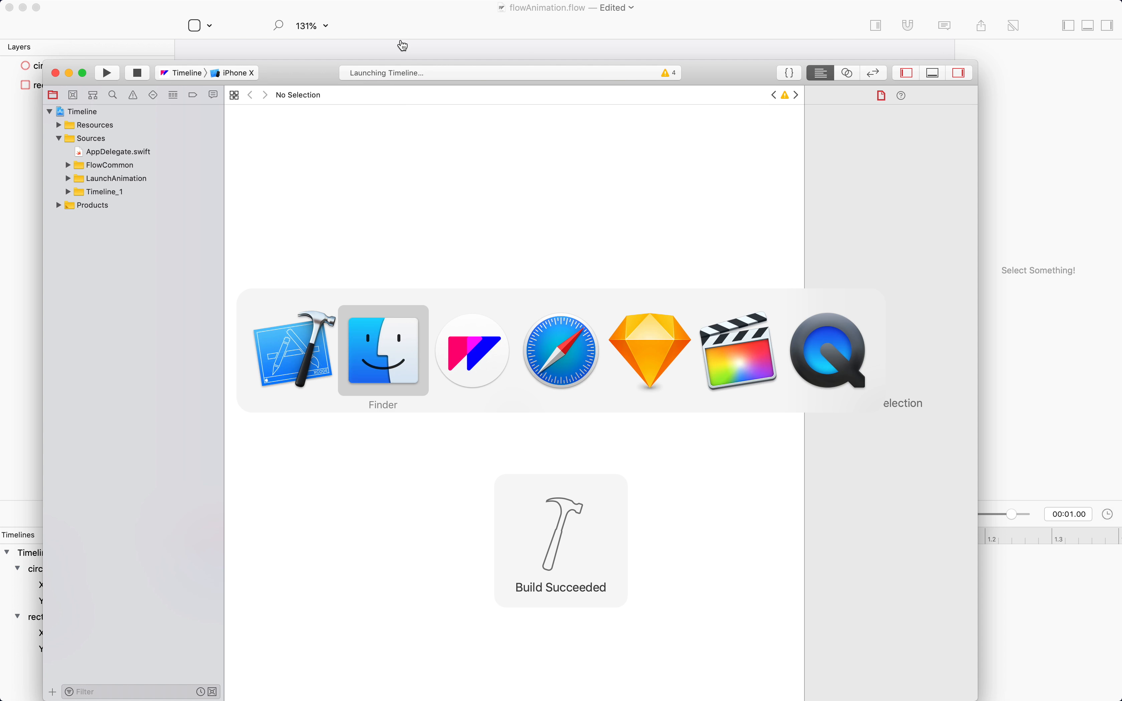
key("Left")
key("Left")
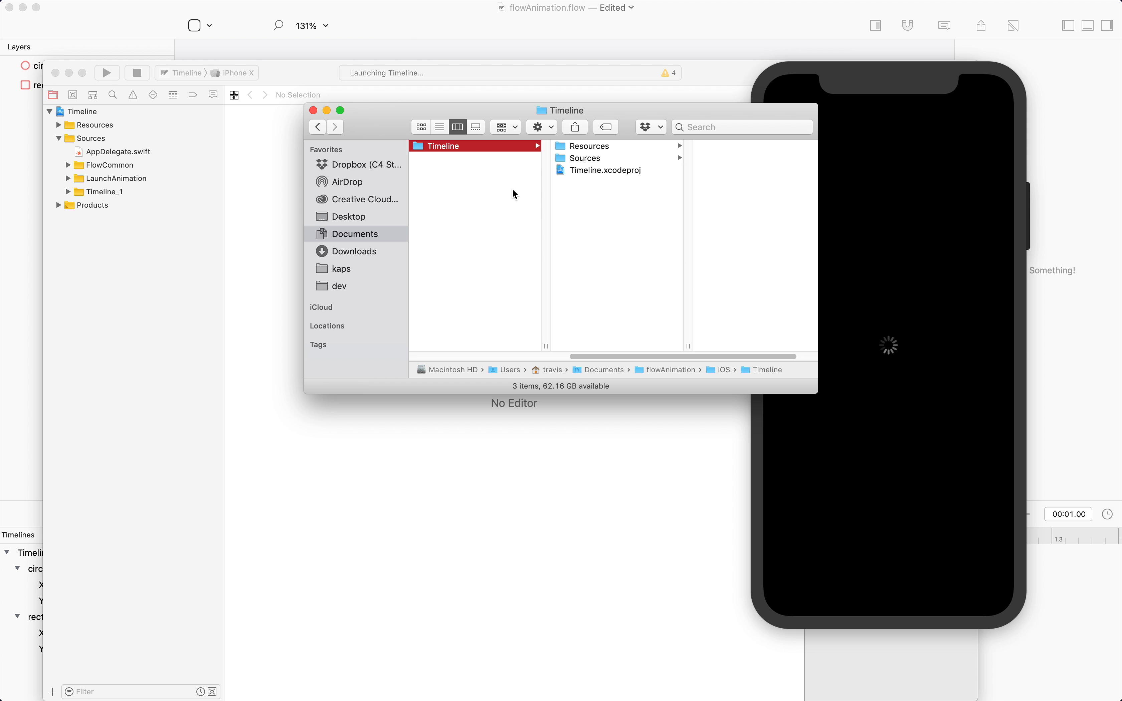
key("Up")
key("Right")
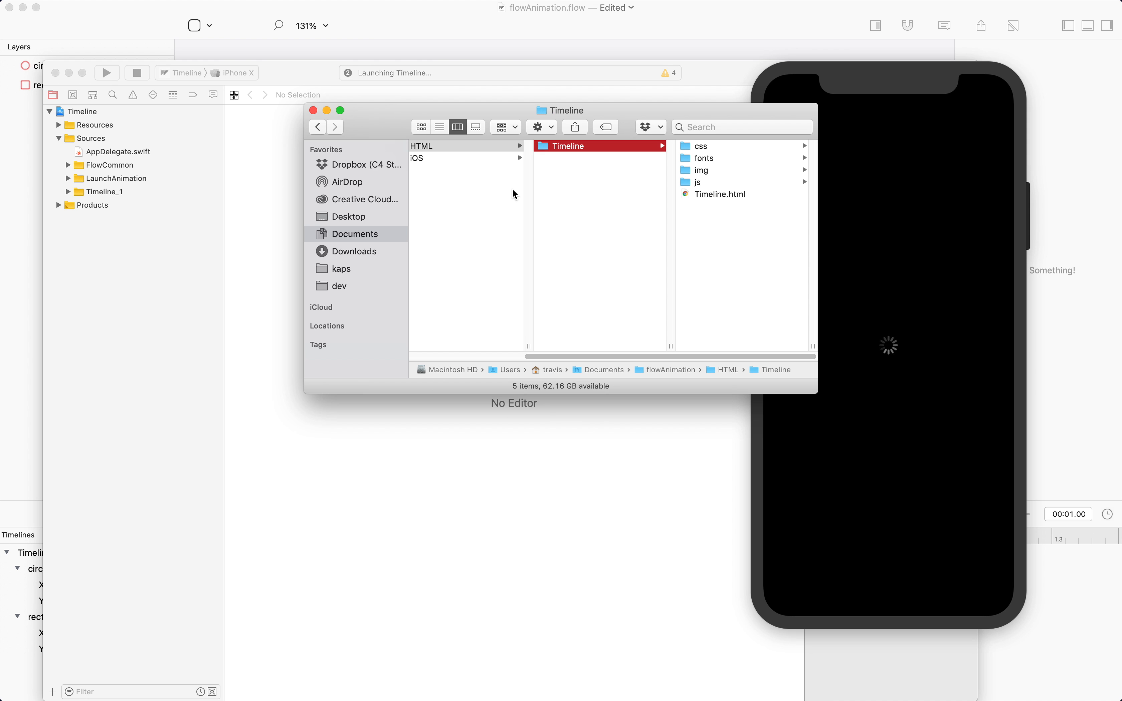
key("Right")
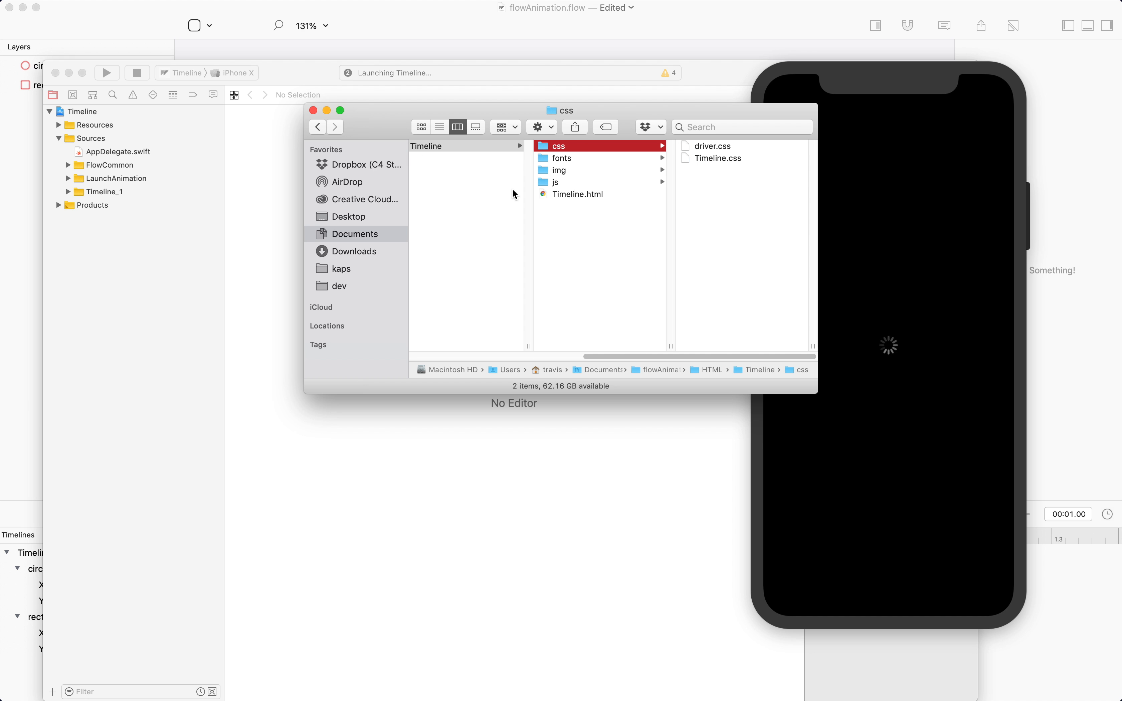
key("Down")
key("Down")
key("Down")
key("Down")
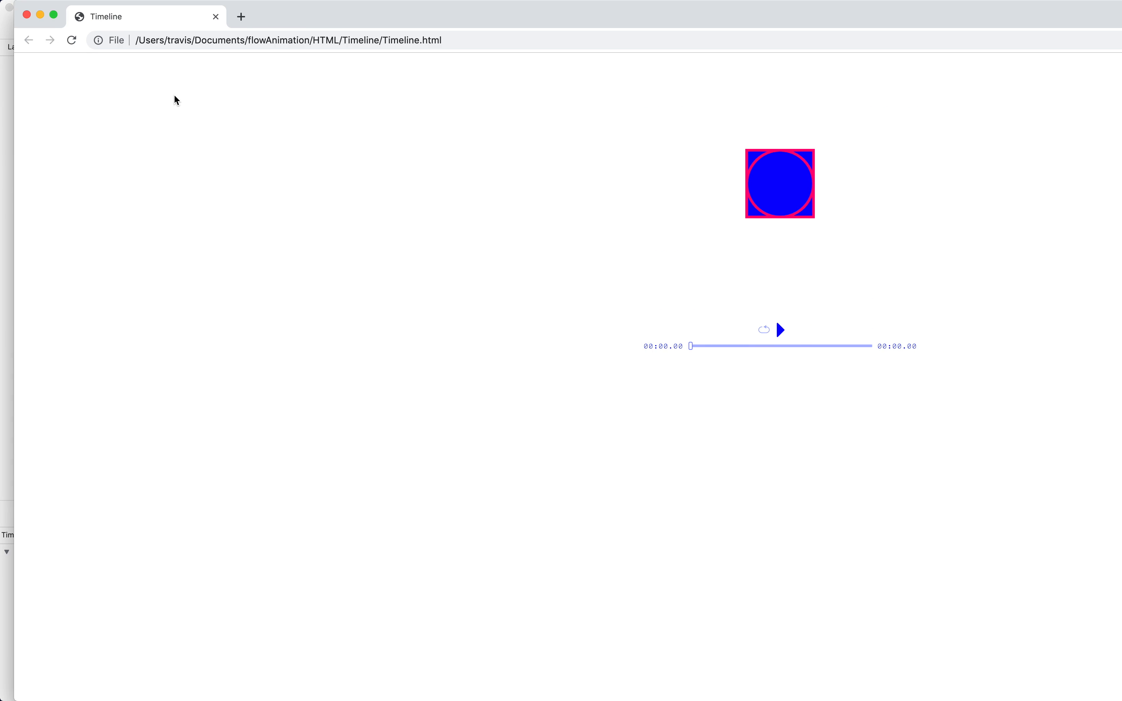
Enlarge the browser window to fill the screen and play the exported HTML animation several times
left_click(55, 16)
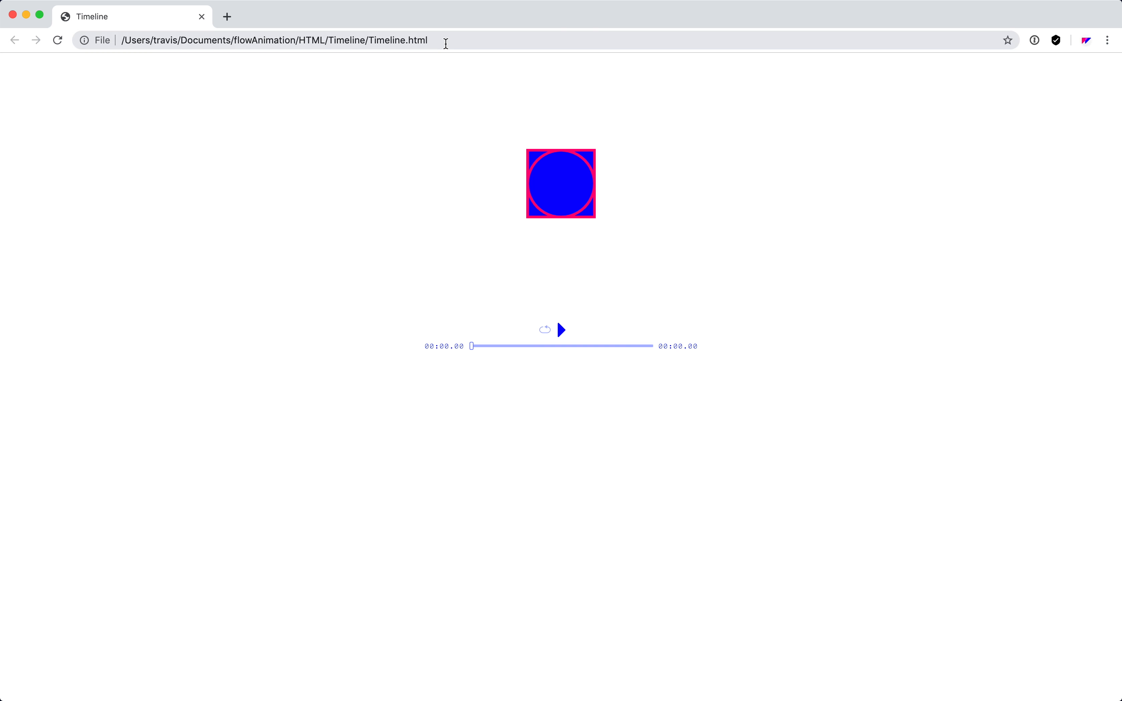
left_click(446, 40)
left_click(706, 292)
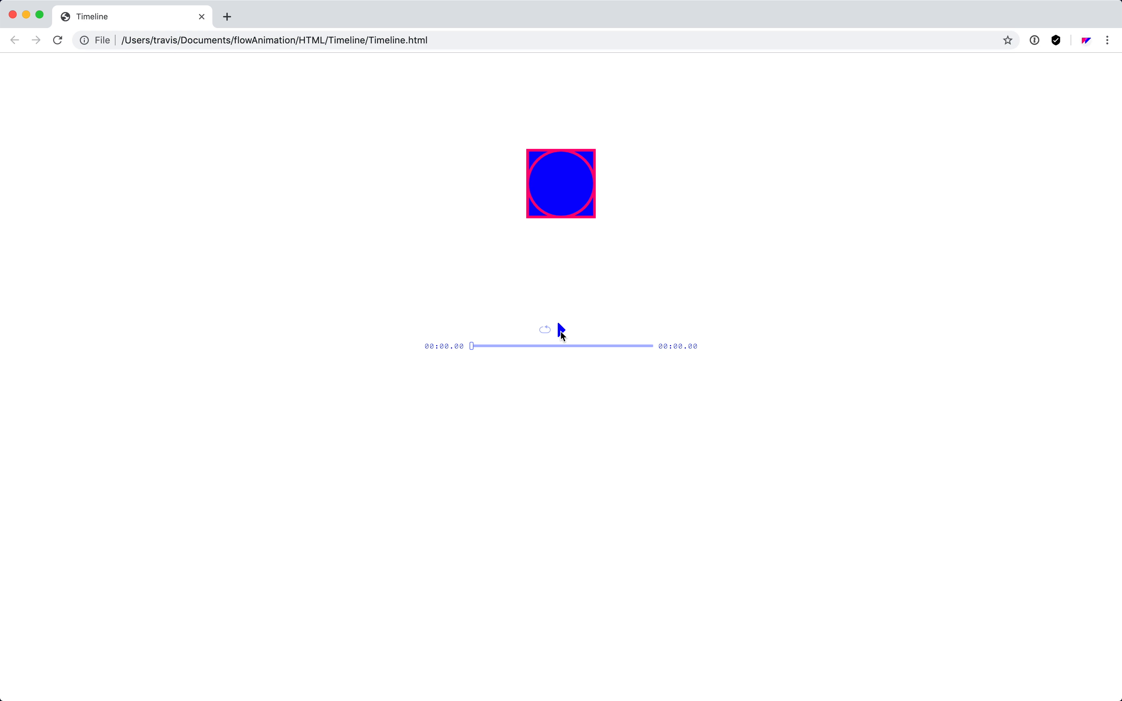
left_click(564, 331)
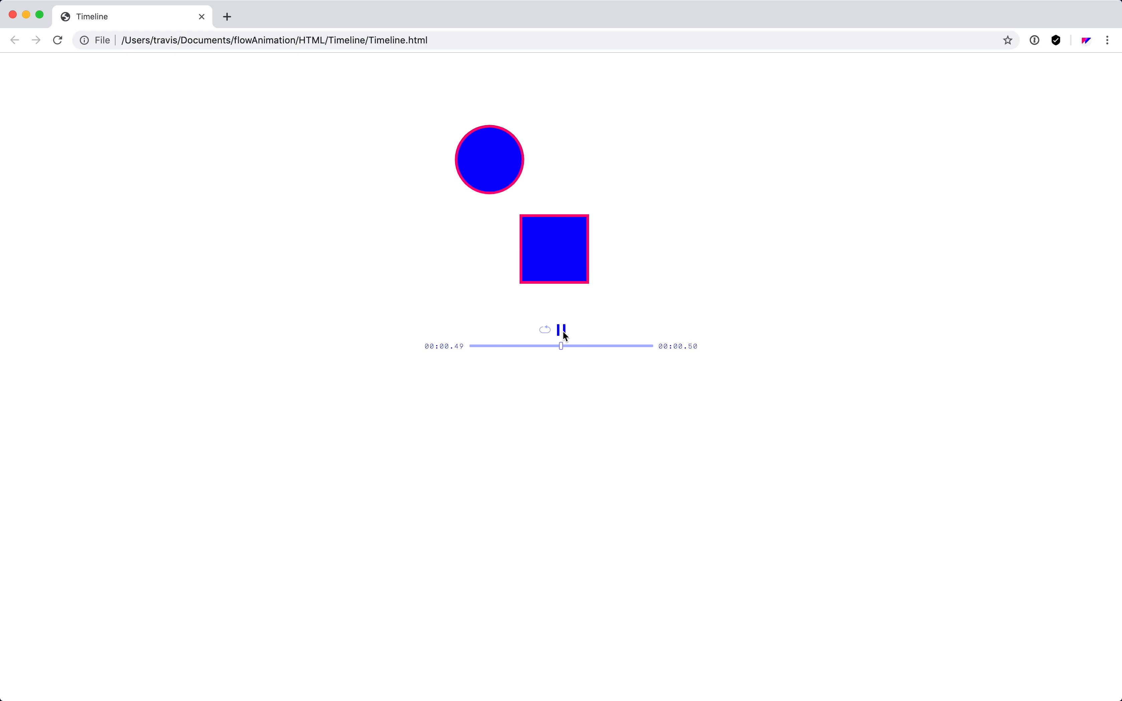
left_click(563, 330)
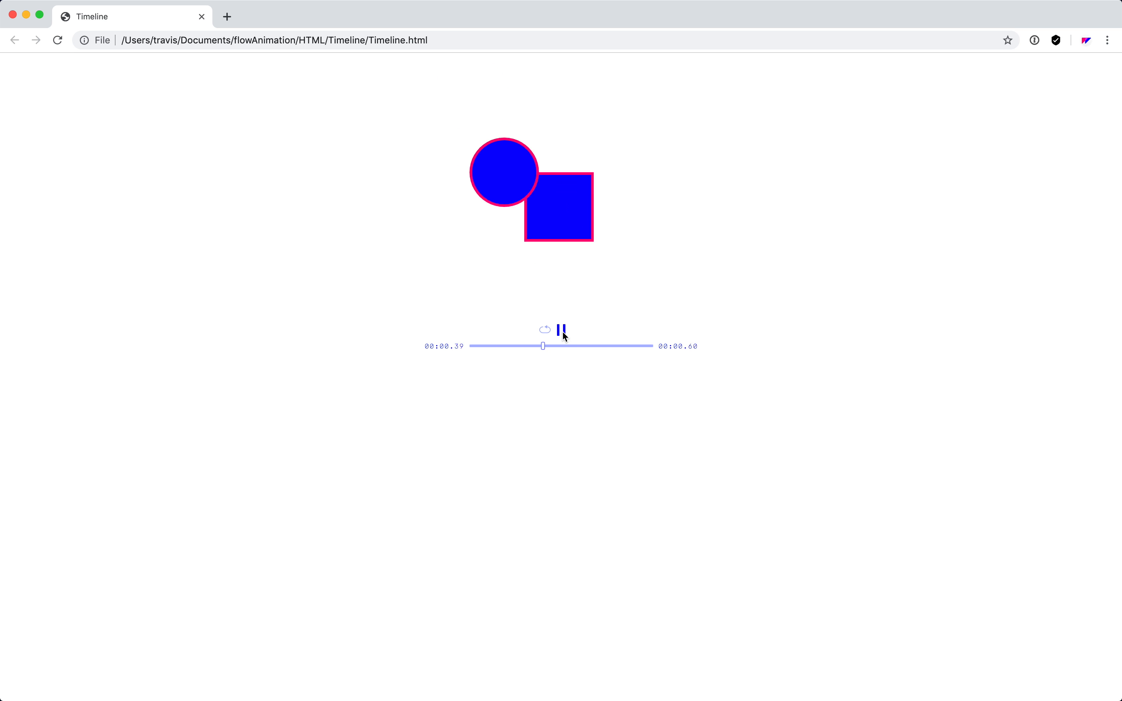
left_click(563, 332)
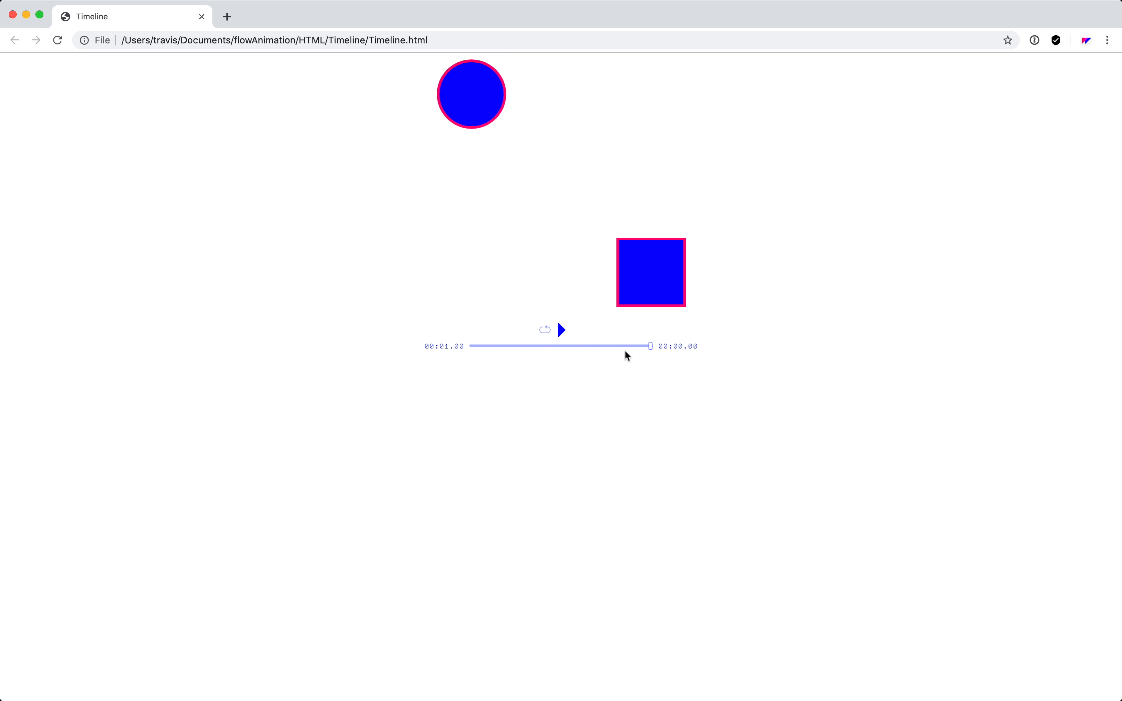
Switch from Chrome to the Simulator to check the iOS version of the animation
key("super+Tab")
key("super+Tab")
key("super+Tab")
key("super+Tab")
key("super+Tab")
key("super+Tab")
key("super+Tab")
key("super+Tab")
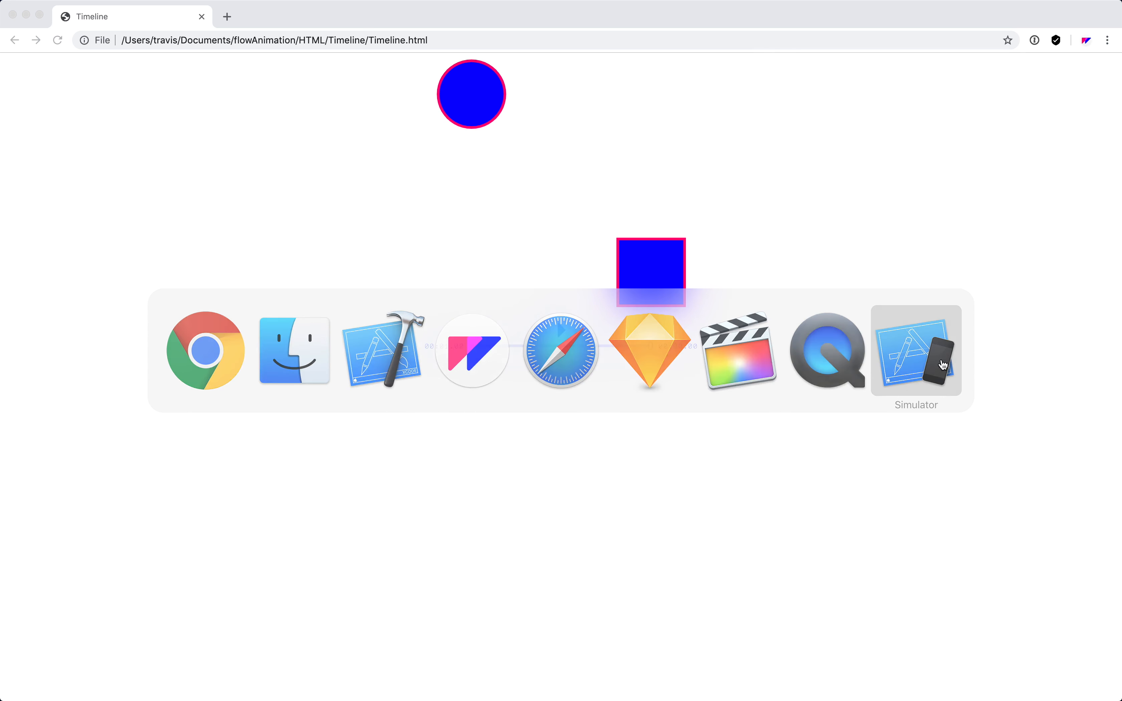